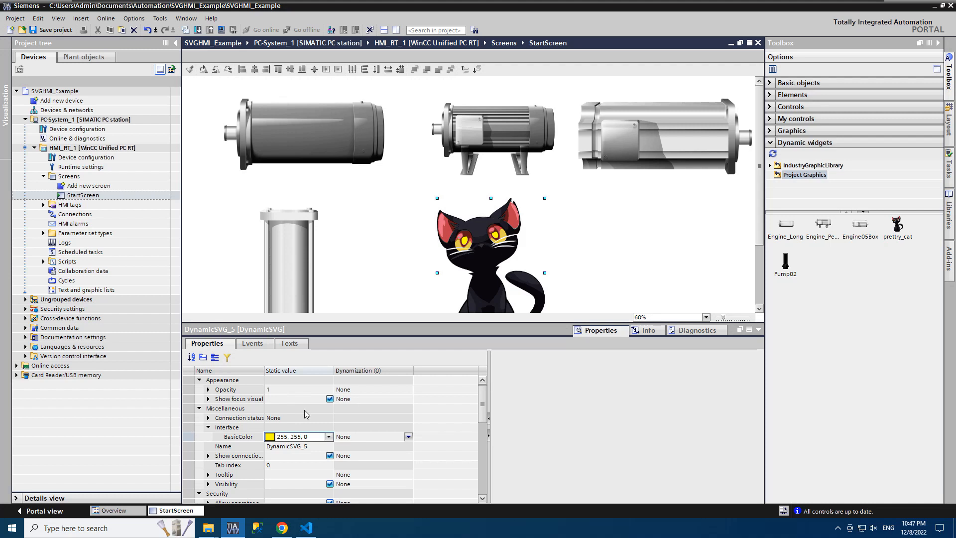
Choose a different BasicColor for the cat widget on StartScreen
left_click(329, 436)
left_click(311, 369)
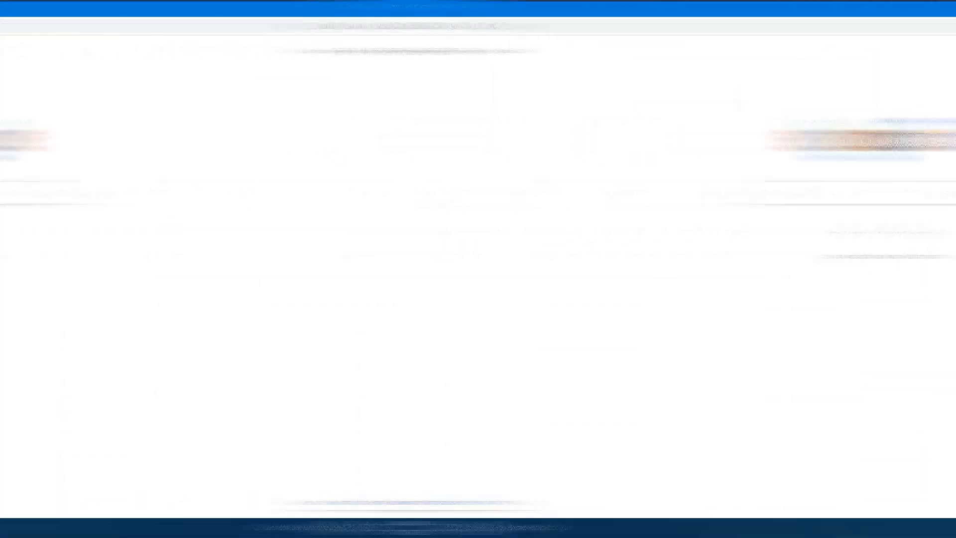
Open the svghmi.pro website in Google Chrome
type("sv")
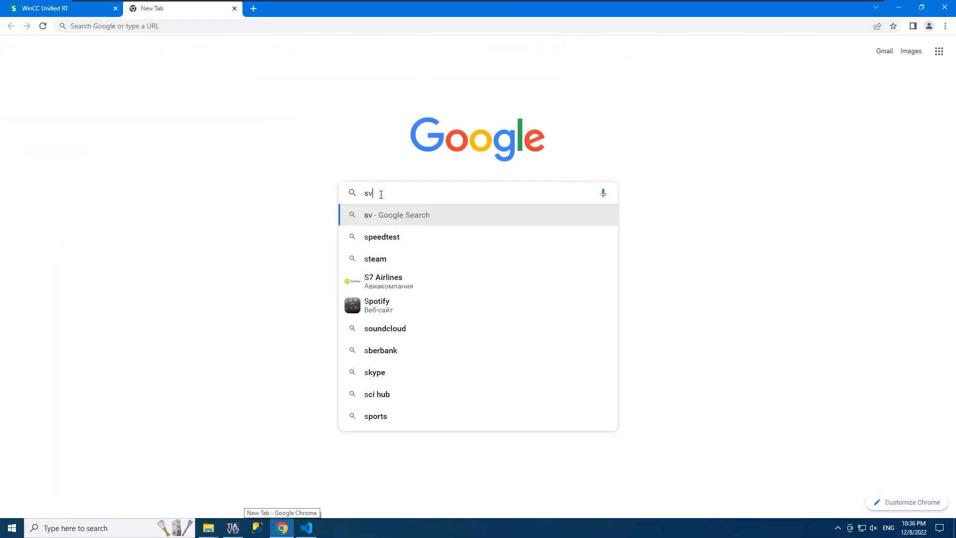
type("ghmi.pro")
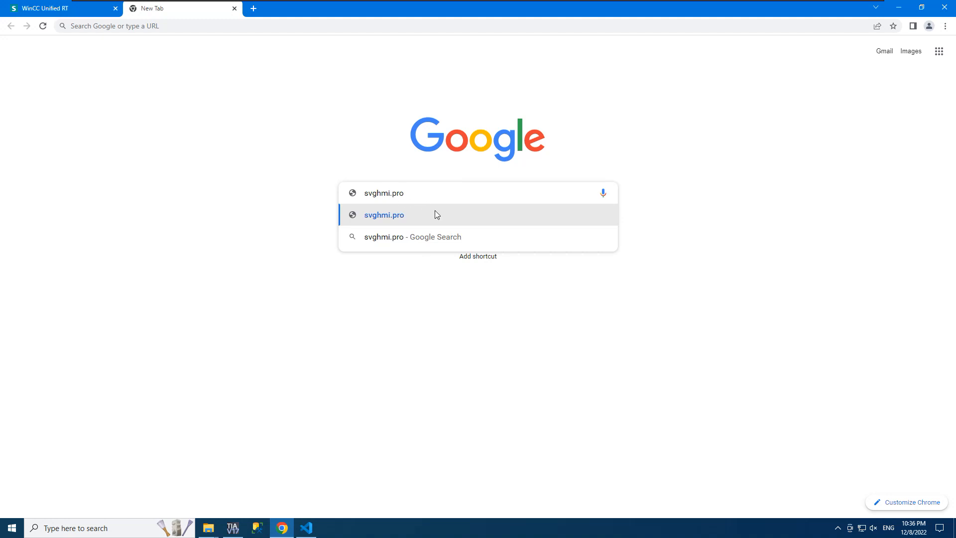
key("Return")
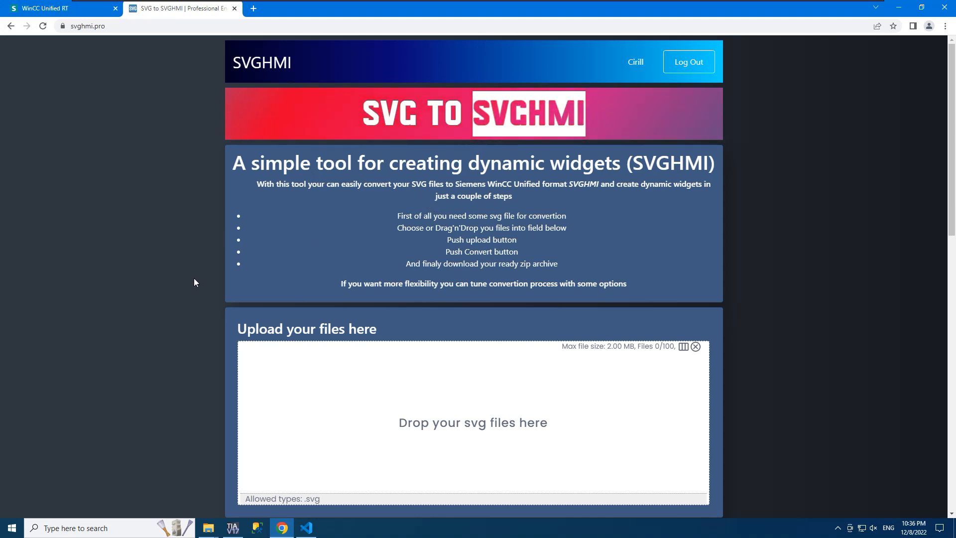
Add Engine_Long.svg from the SVG_example folder to the converter page and upload it
scroll(220, 253, "down", 2)
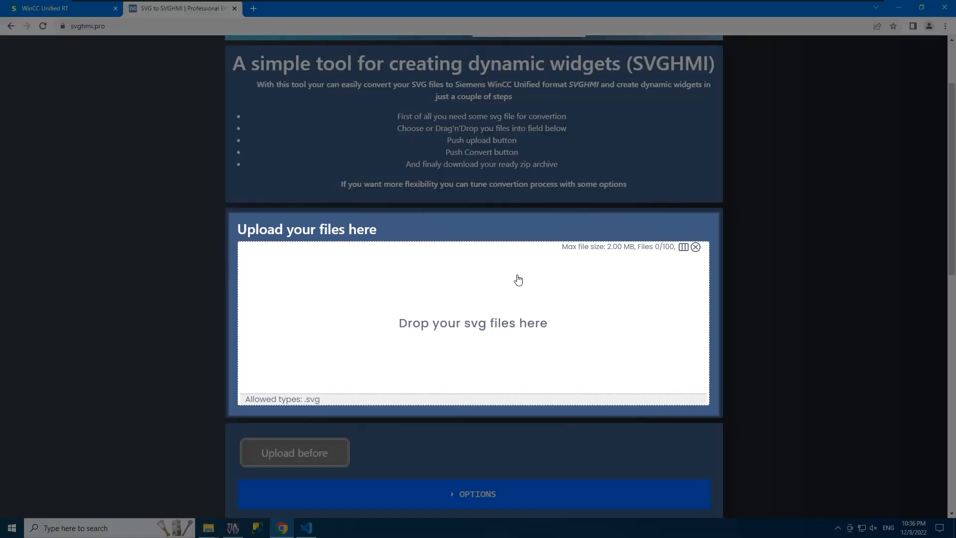
mouse_move(208, 528)
left_click(248, 478)
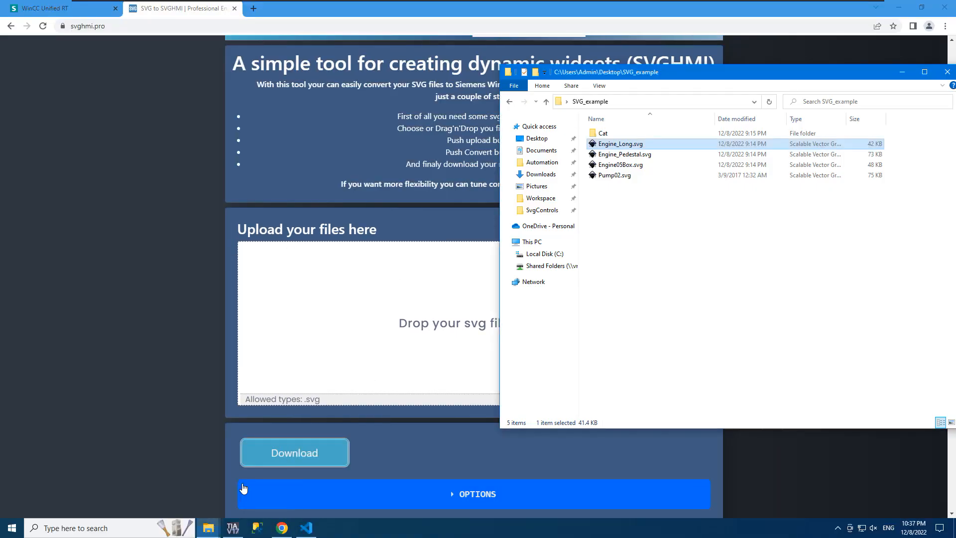
left_click_drag(664, 145, 391, 315)
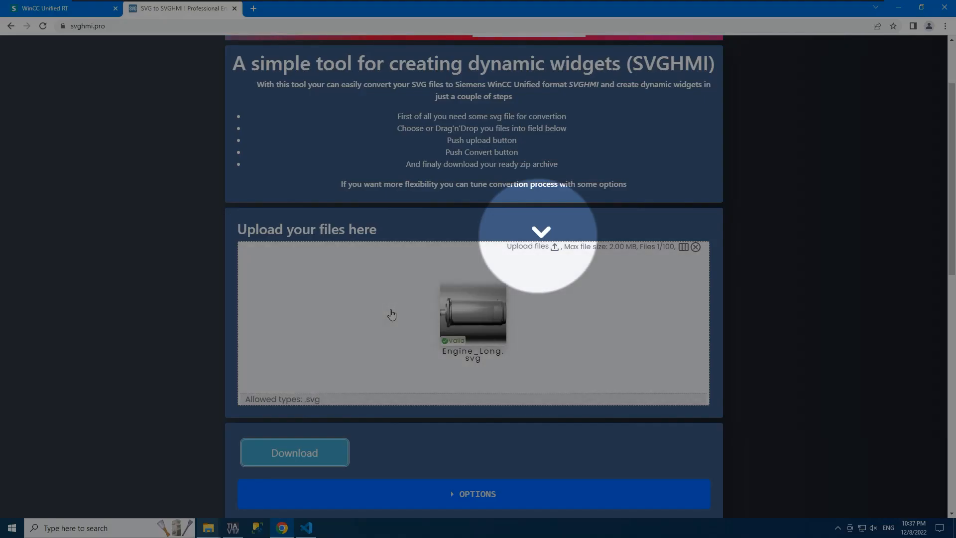
left_click(556, 248)
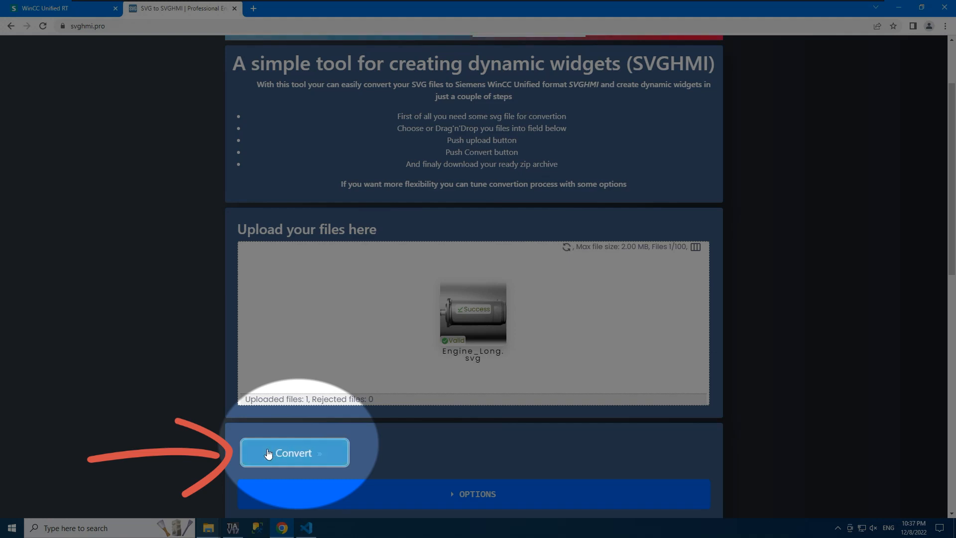
Convert the uploaded Engine_Long file and open the downloaded svghmi.zip archive
left_click(266, 453)
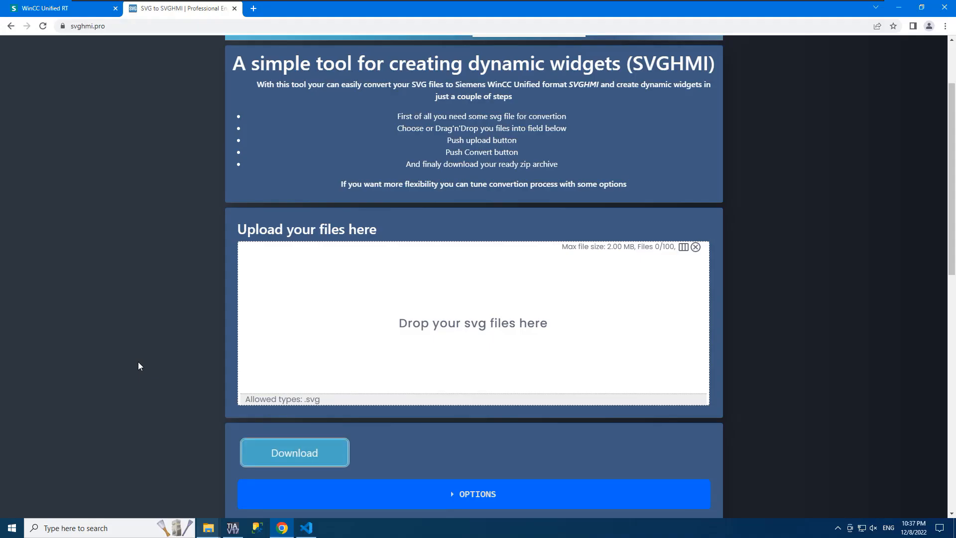
left_click(292, 454)
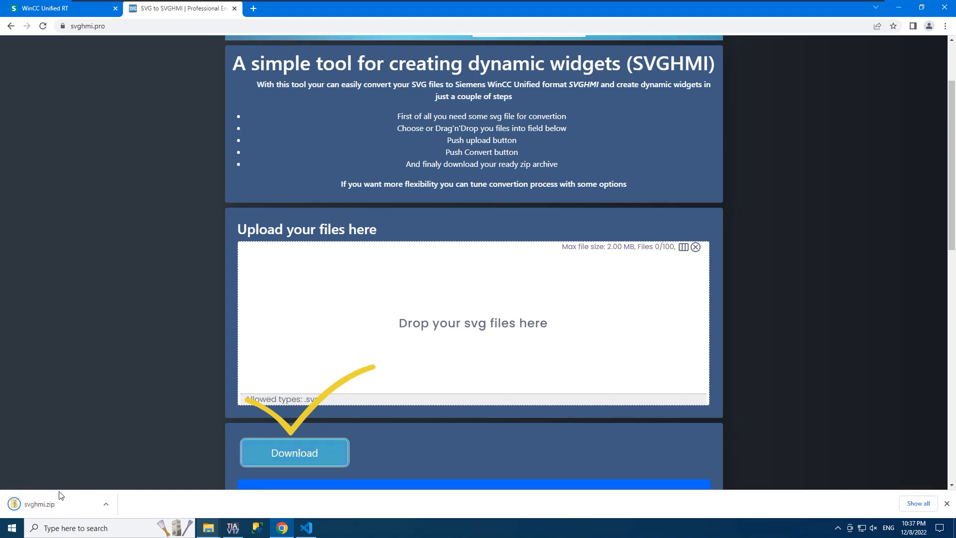
left_click(67, 500)
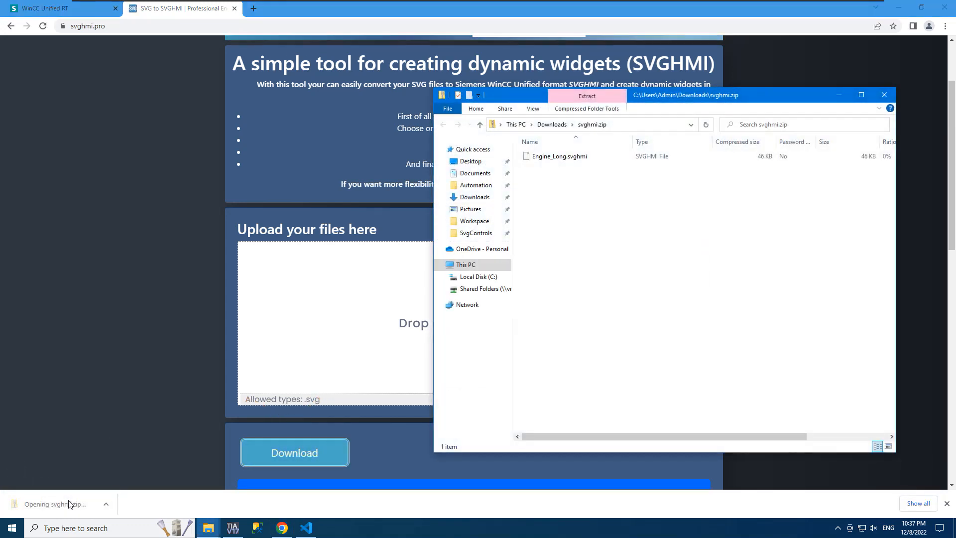
Copy Engine_Long.svghmi from the archive into the project's UserFiles\SvgControls folder and close the archive window
left_click(604, 158)
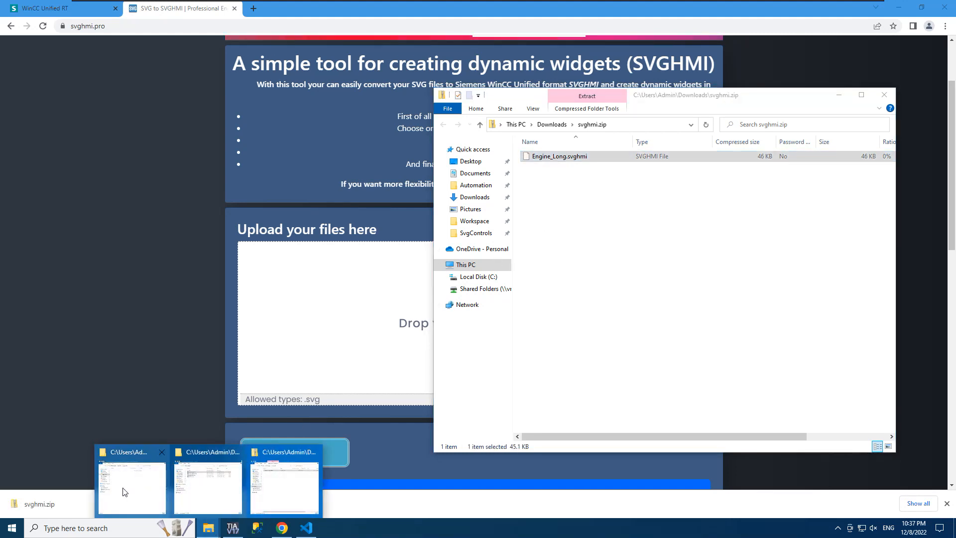
left_click(123, 486)
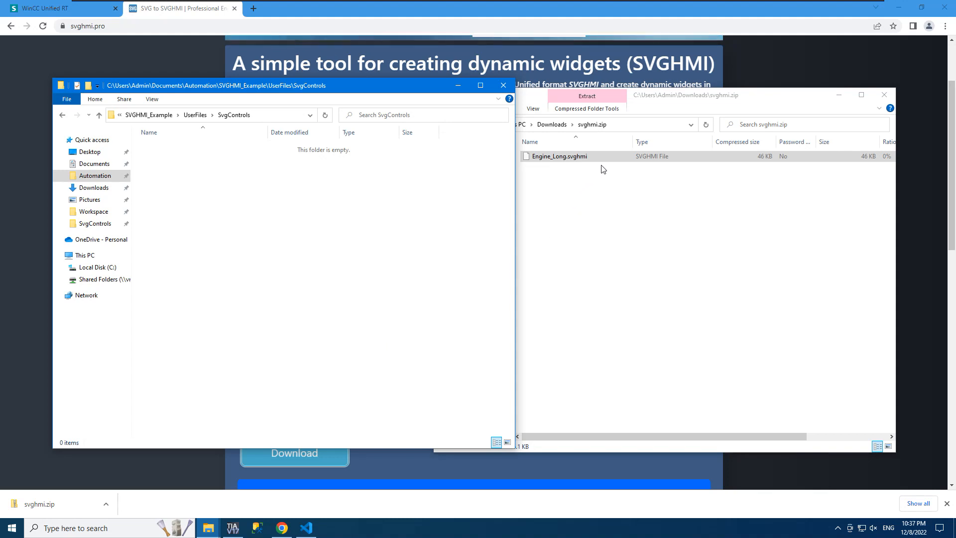
left_click_drag(606, 158, 330, 210)
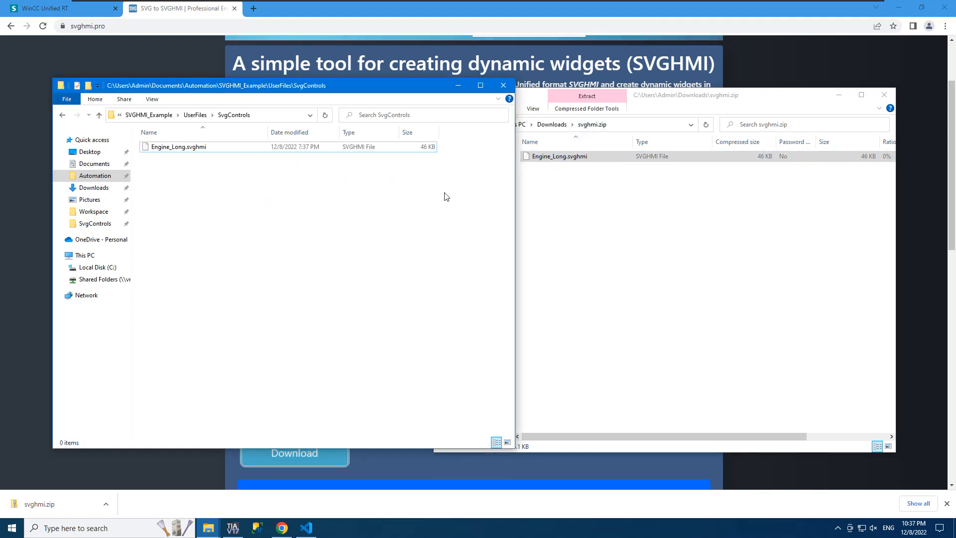
left_click(884, 96)
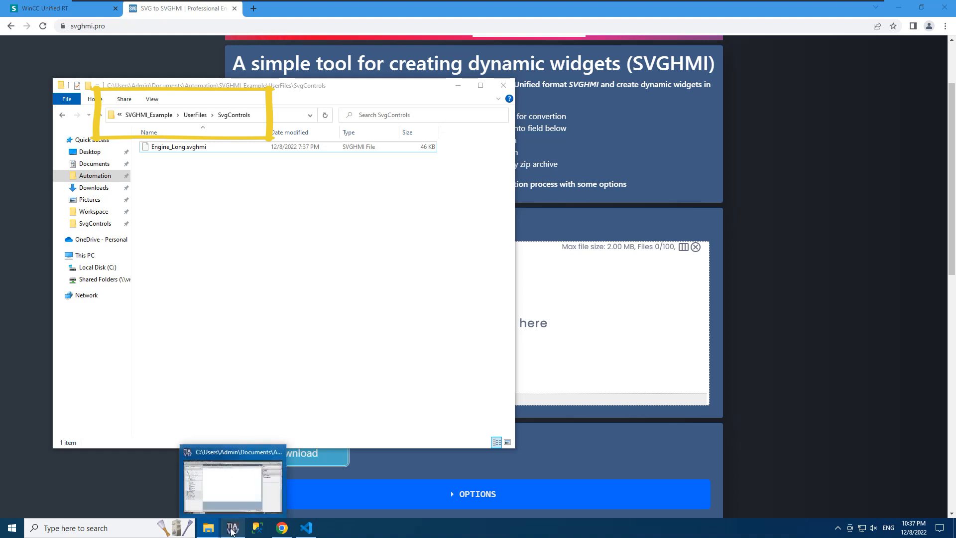
Switch to TIA Portal, refresh the dynamic widgets and place the Engine_Long project graphic on StartScreen
left_click(234, 478)
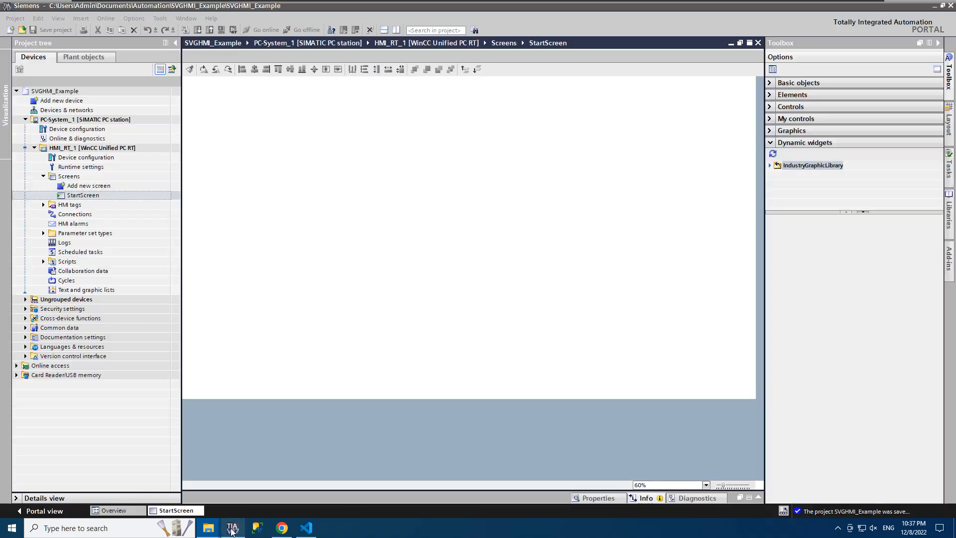
left_click(772, 154)
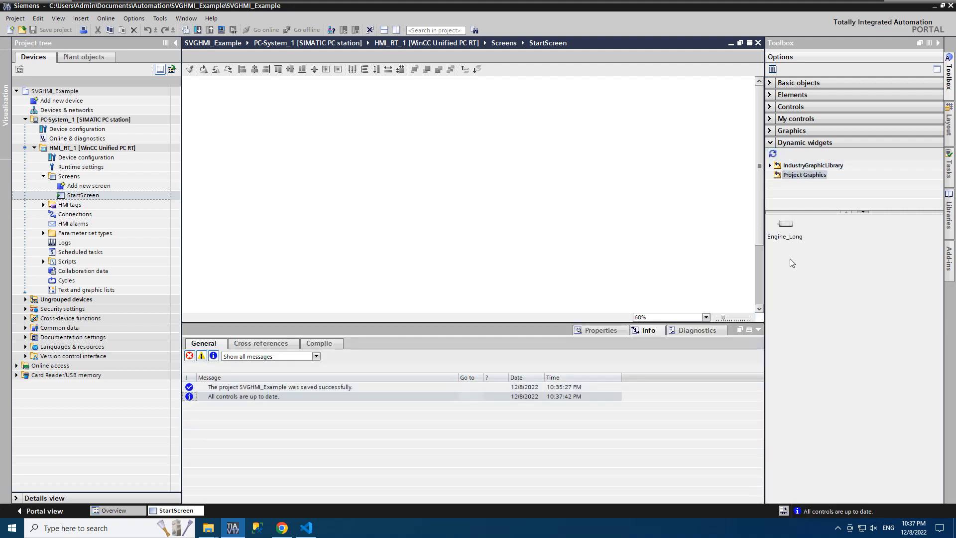
left_click(789, 229)
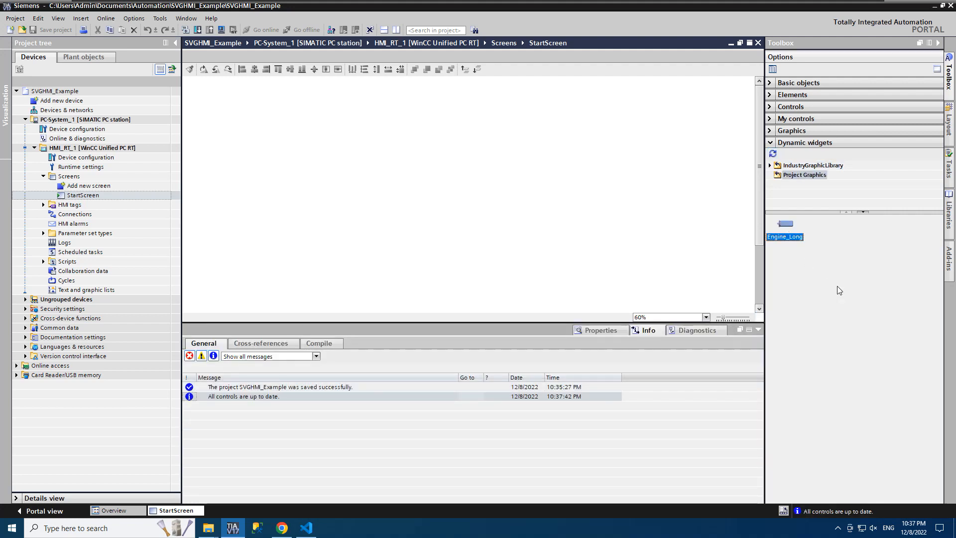
left_click_drag(789, 229, 308, 139)
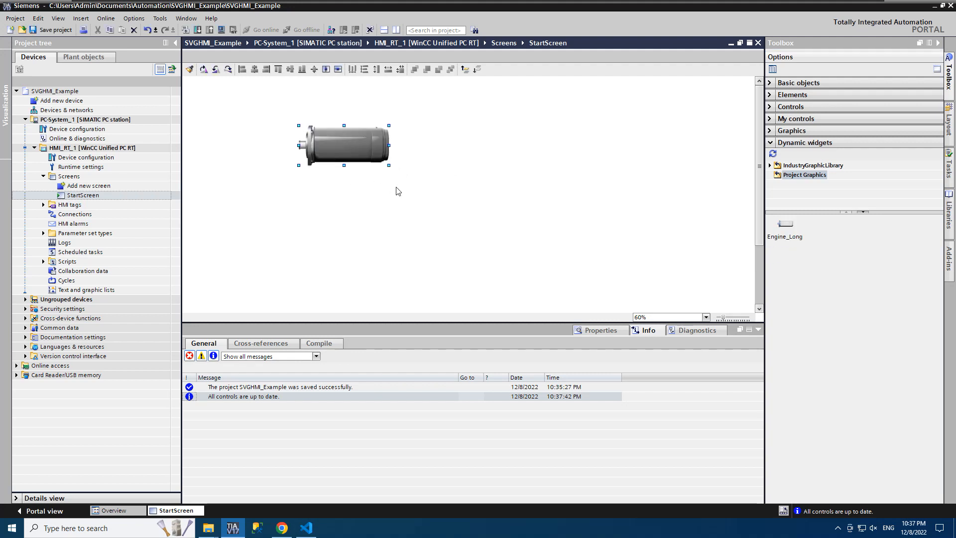
Enlarge the Engine_Long widget and move it closer to the upper-left corner of StartScreen
left_click_drag(389, 165, 551, 252)
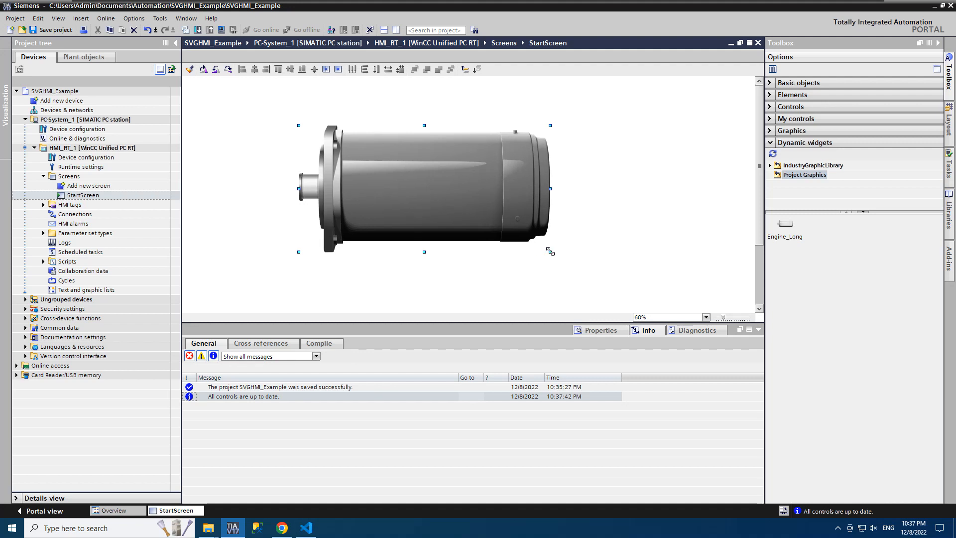
left_click(757, 330)
left_click(641, 241)
left_click_drag(420, 184, 360, 162)
left_click(524, 307)
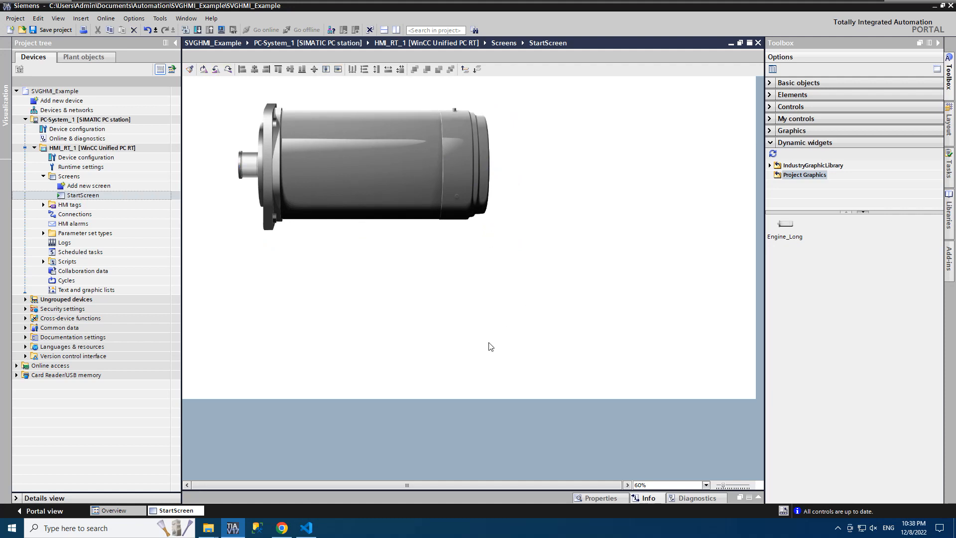
Return to the converter page in Chrome and upload Engine_Pedestal.svg, Engine05Box.svg and Pump02.svg from the SVG_example folder
left_click(275, 527)
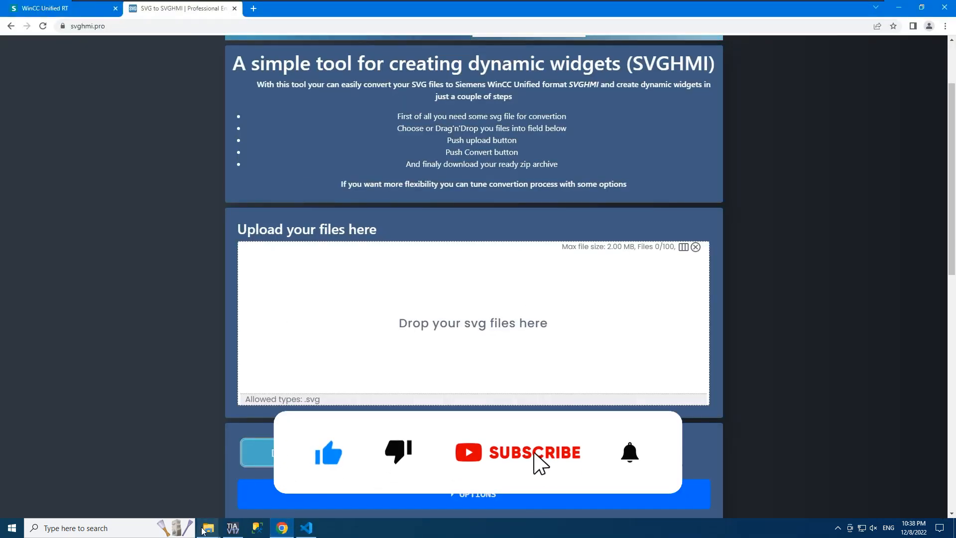
mouse_move(208, 526)
left_click(169, 478)
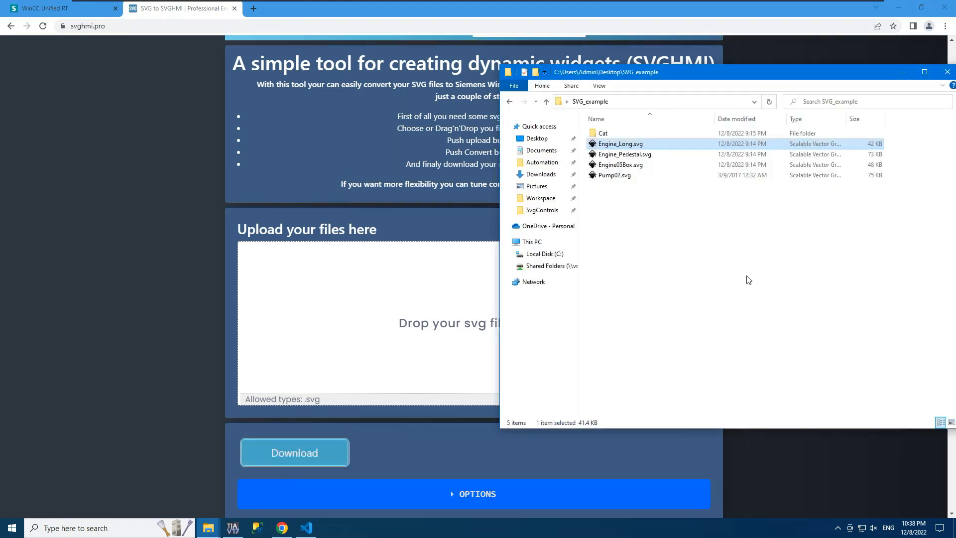
left_click_drag(773, 238, 366, 291)
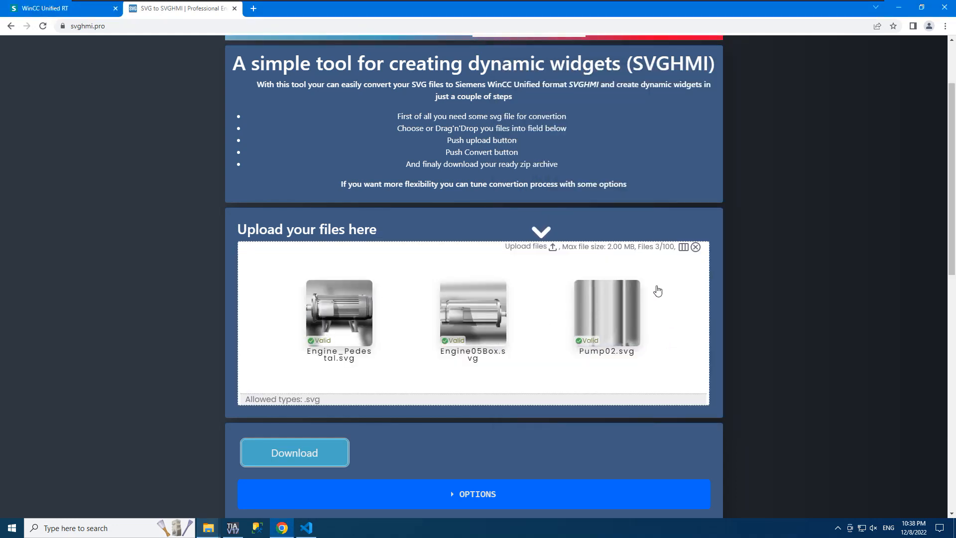
left_click(554, 248)
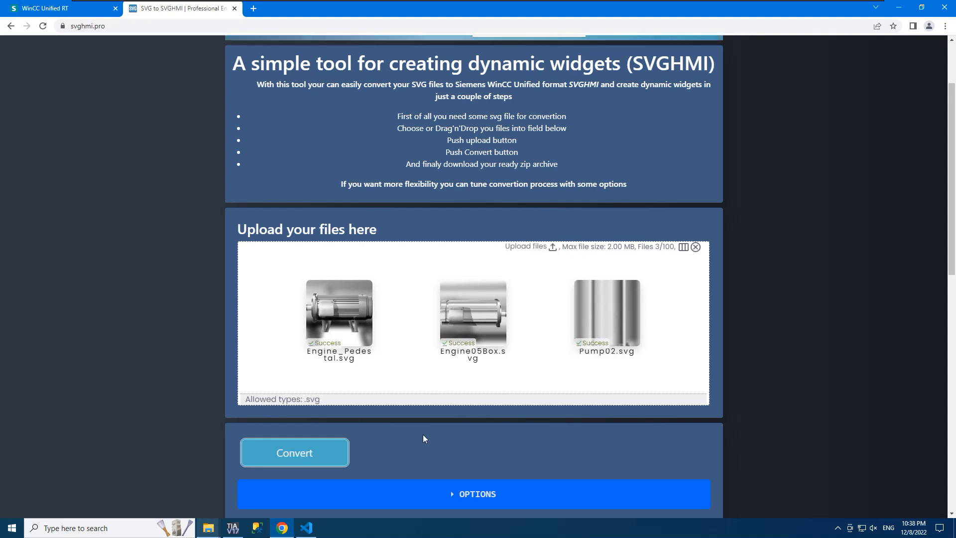
Convert the three uploaded SVG files and open the downloaded svghmi (1).zip archive
left_click(308, 452)
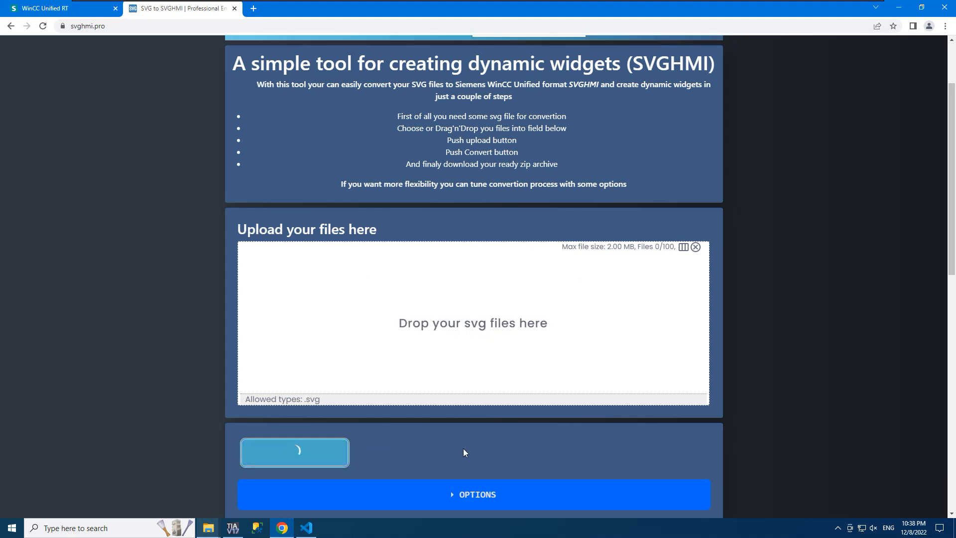
left_click(321, 454)
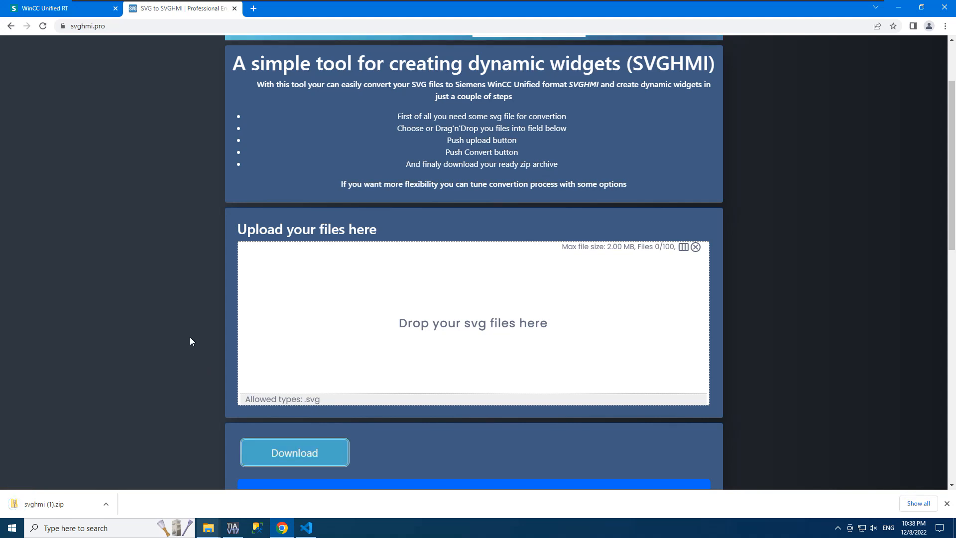
left_click(46, 504)
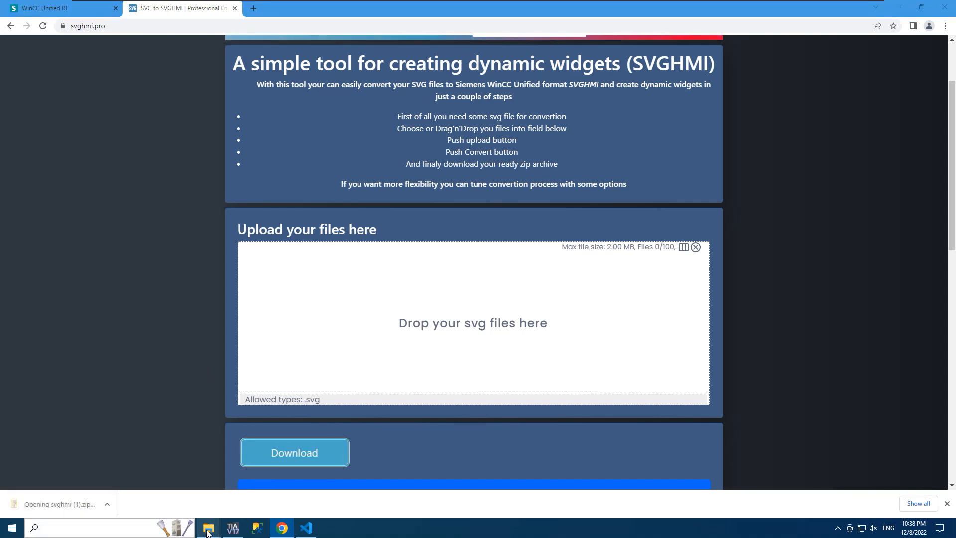
Copy Engine_Pedestal, Engine05Box and Pump02 .svghmi files from the archive into the SvgControls folder and close the archive window
mouse_move(208, 528)
left_click(131, 487)
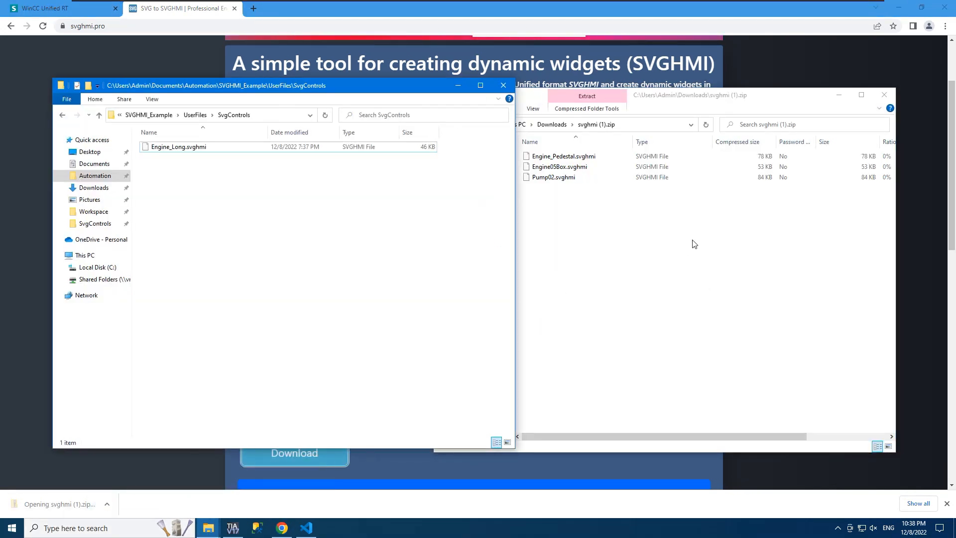
left_click(649, 237)
left_click_drag(683, 212, 531, 153)
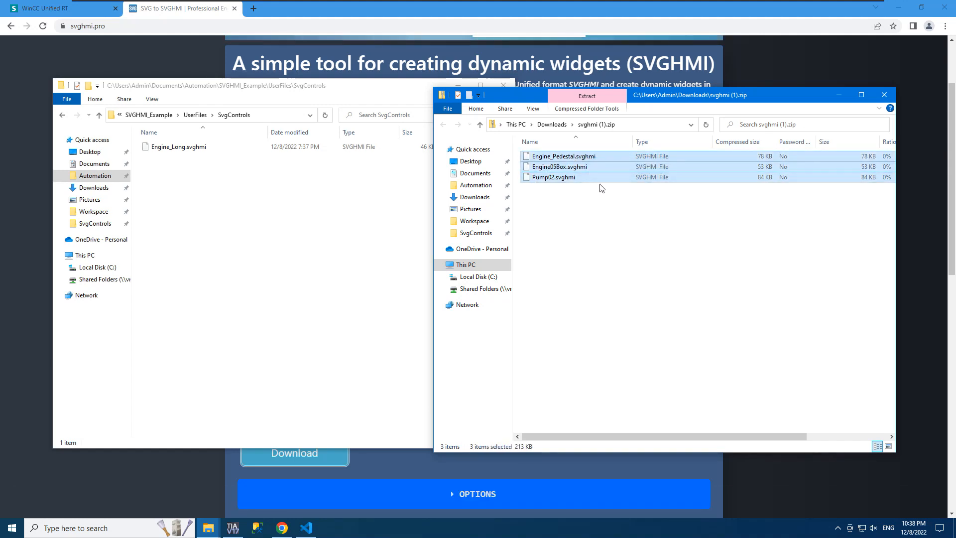
left_click_drag(607, 155, 240, 225)
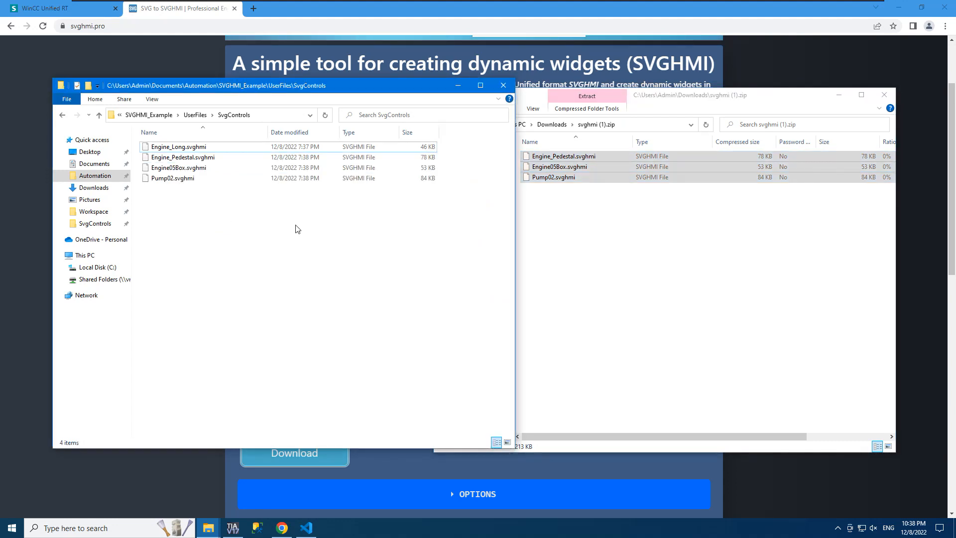
left_click(884, 94)
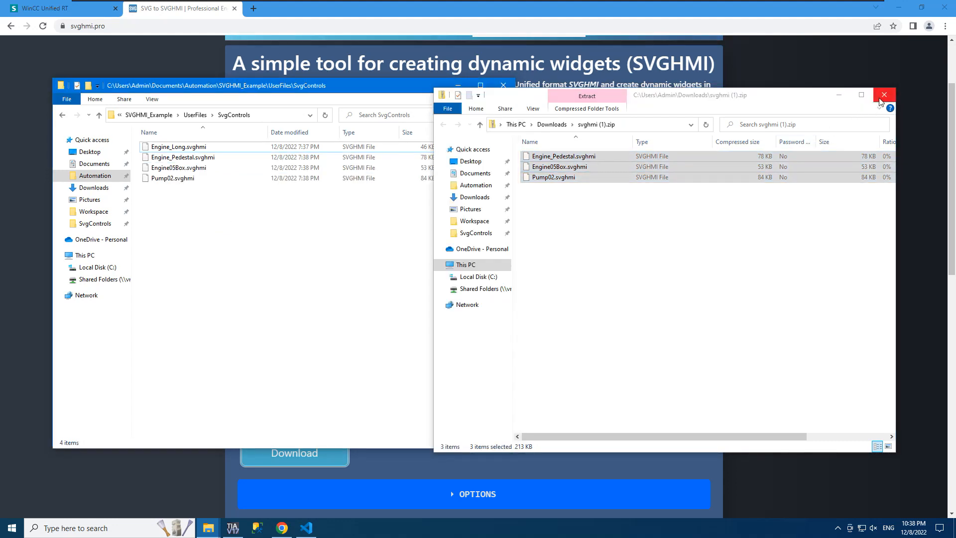
Switch to TIA Portal, refresh the dynamic widgets and shrink the Engine_Long widget to make room on StartScreen
left_click(233, 528)
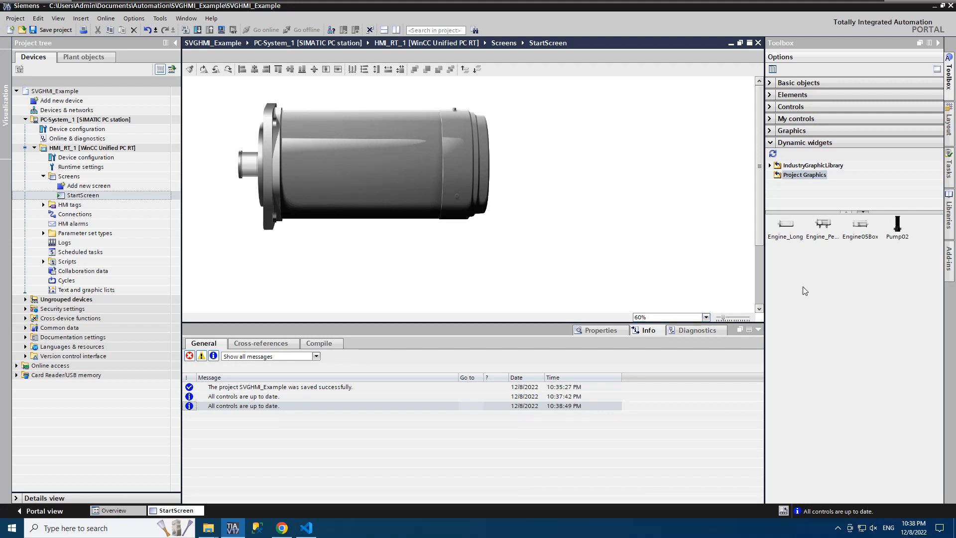
scroll(643, 212, "down", 2)
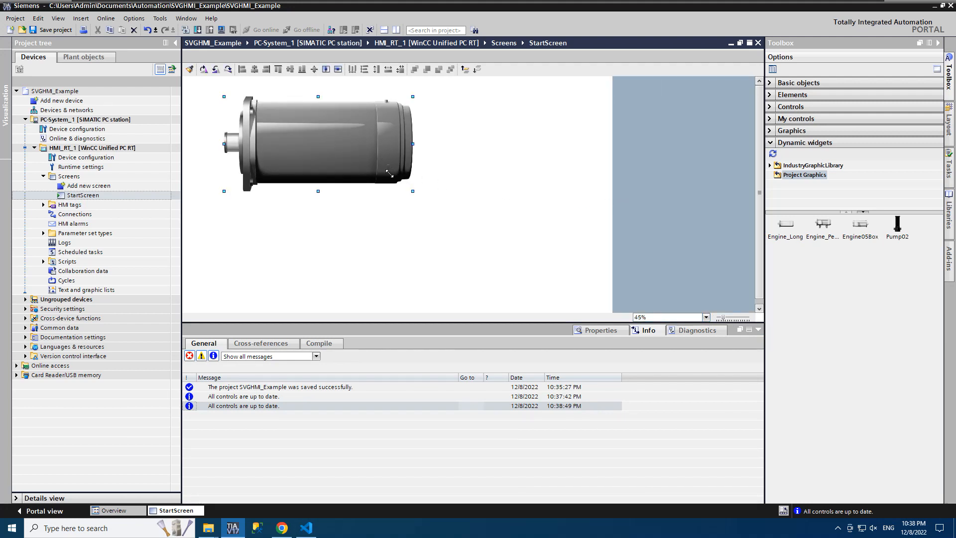
left_click_drag(409, 190, 335, 130)
Place the Engine_Pedestal and Engine05Box widgets in a row beside the Engine_Long widget on StartScreen
left_click_drag(821, 230, 461, 150)
left_click_drag(864, 228, 631, 159)
left_click_drag(579, 133, 561, 134)
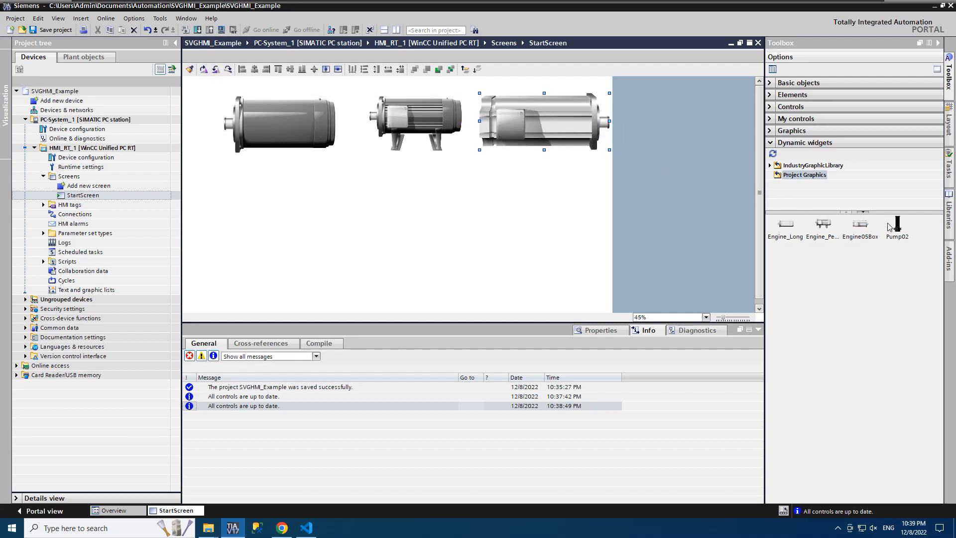
Place the Pump02 widget below the Engine_Long widget on StartScreen and enlarge the screen view to 60%
left_click_drag(897, 228, 296, 280)
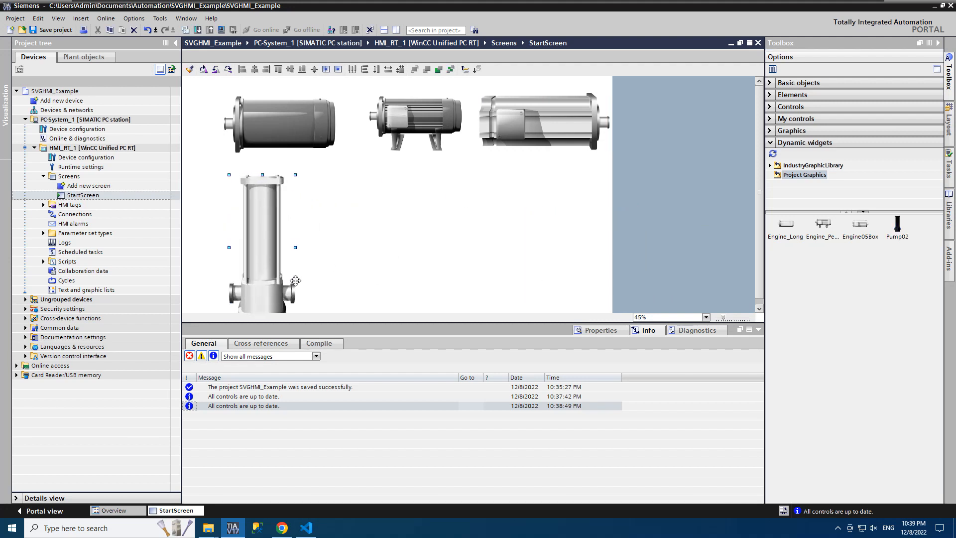
left_click(758, 330)
left_click(656, 257)
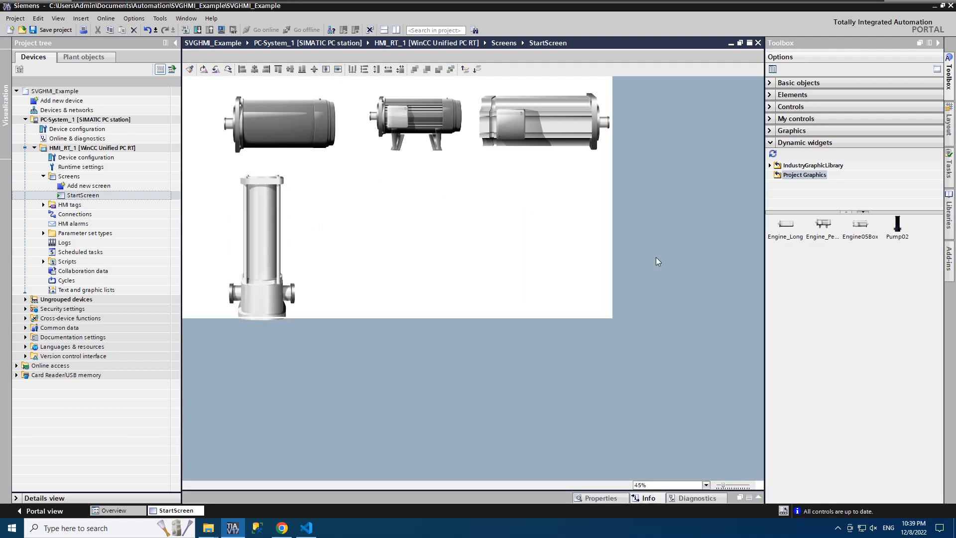
scroll(656, 257, "up", 1)
scroll(656, 261, "up", 1)
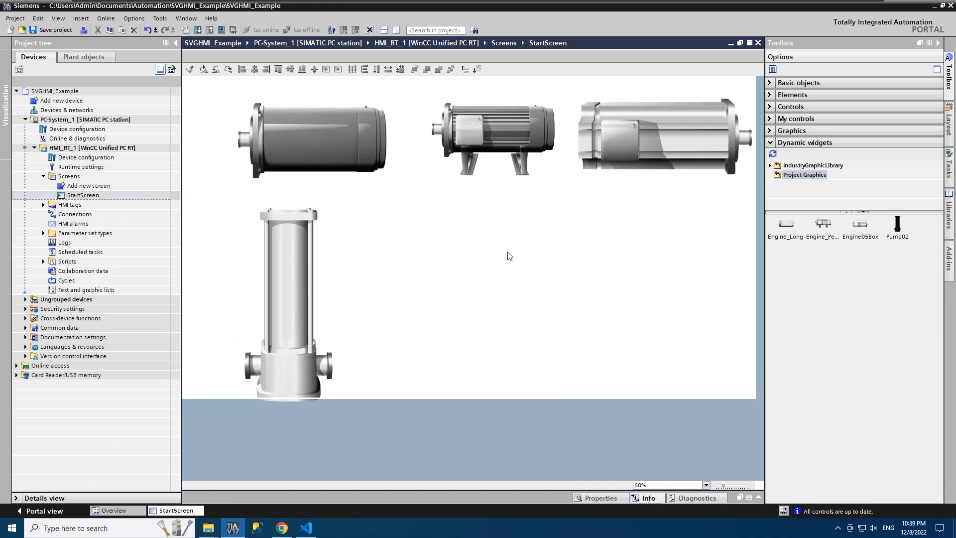
Open the properties of the Engine_Pedestal widget and set its BasicColor to 192, 192, 192
left_click(495, 144)
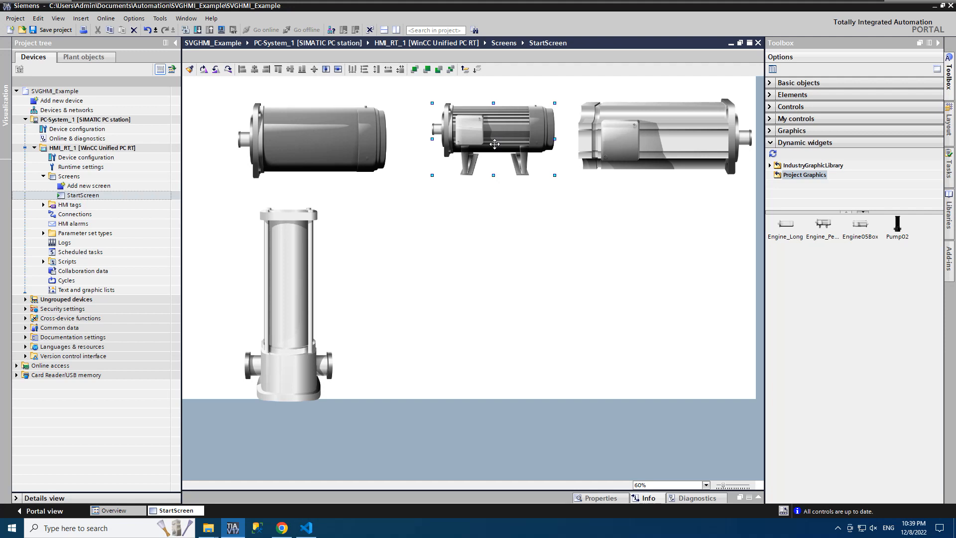
key("ctrl+5")
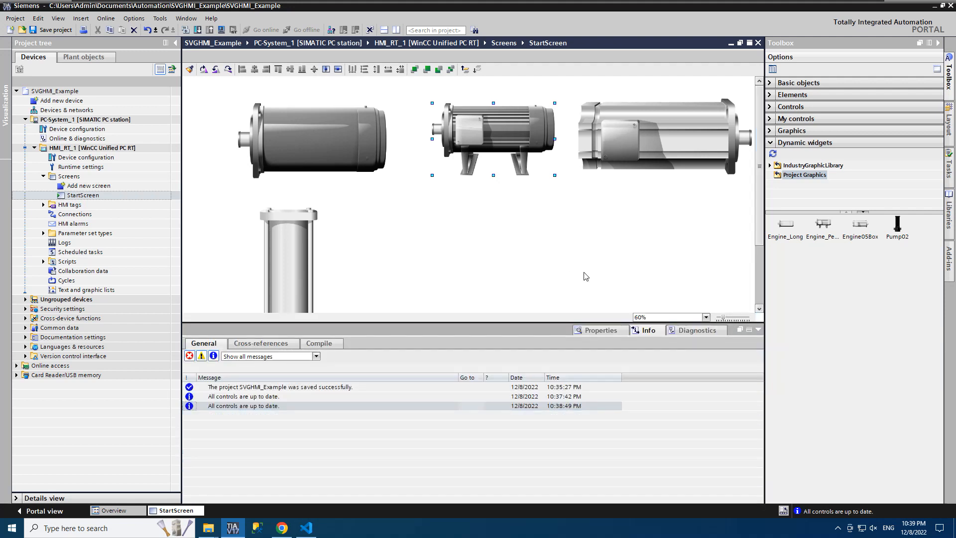
left_click(602, 331)
scroll(762, 249, "down", 1)
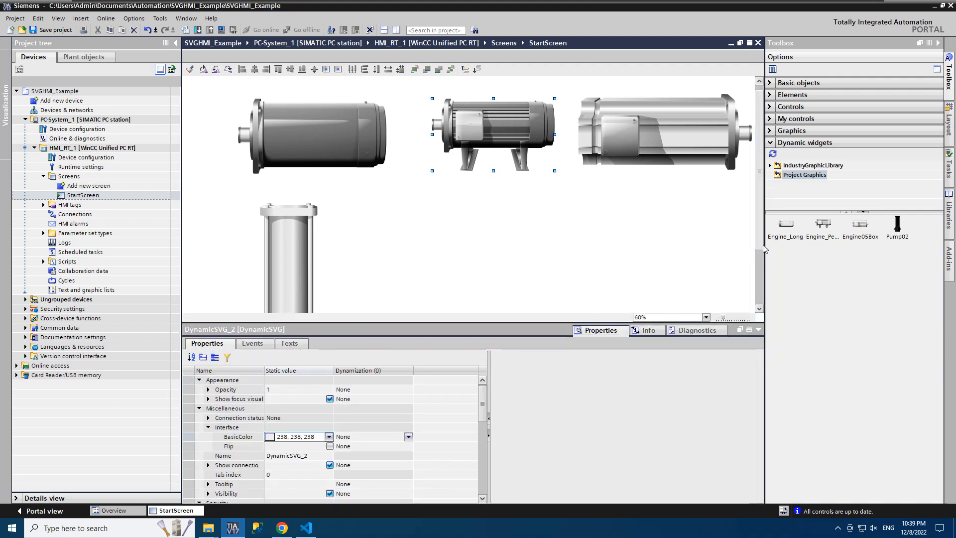
scroll(765, 248, "down", 1)
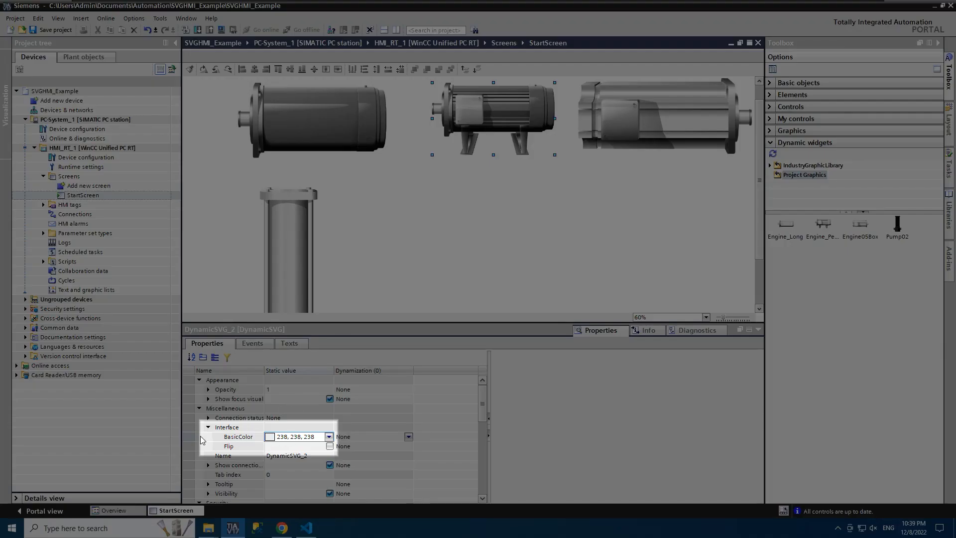
left_click(329, 436)
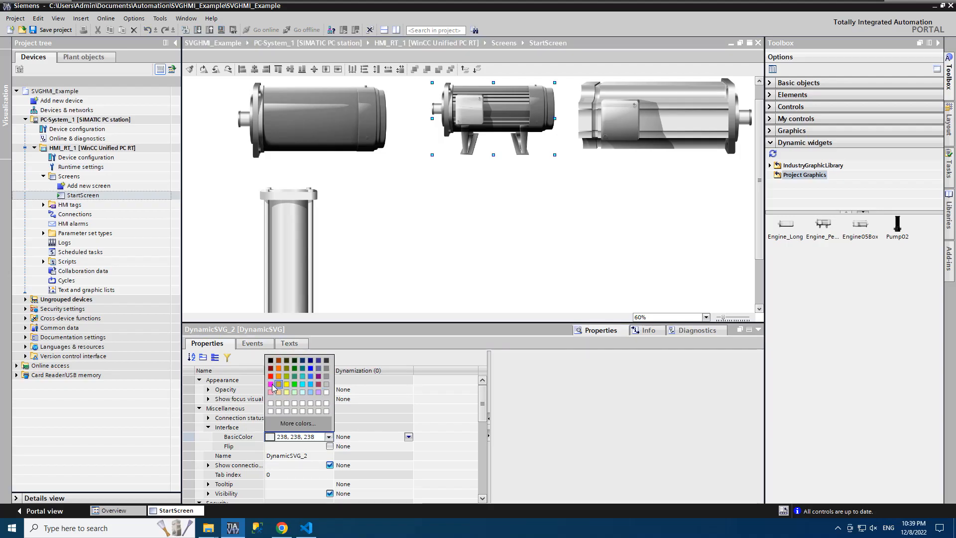
key("Escape")
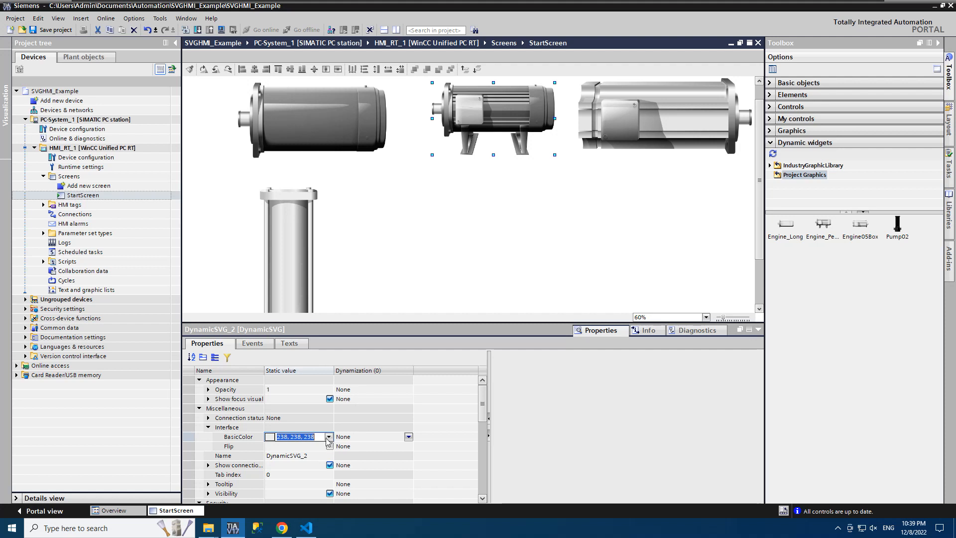
left_click(328, 437)
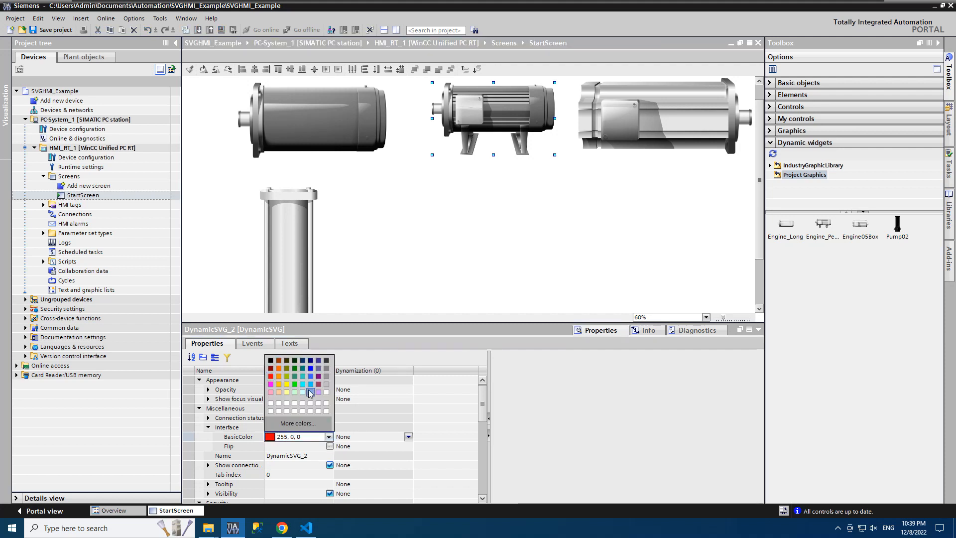
left_click(326, 385)
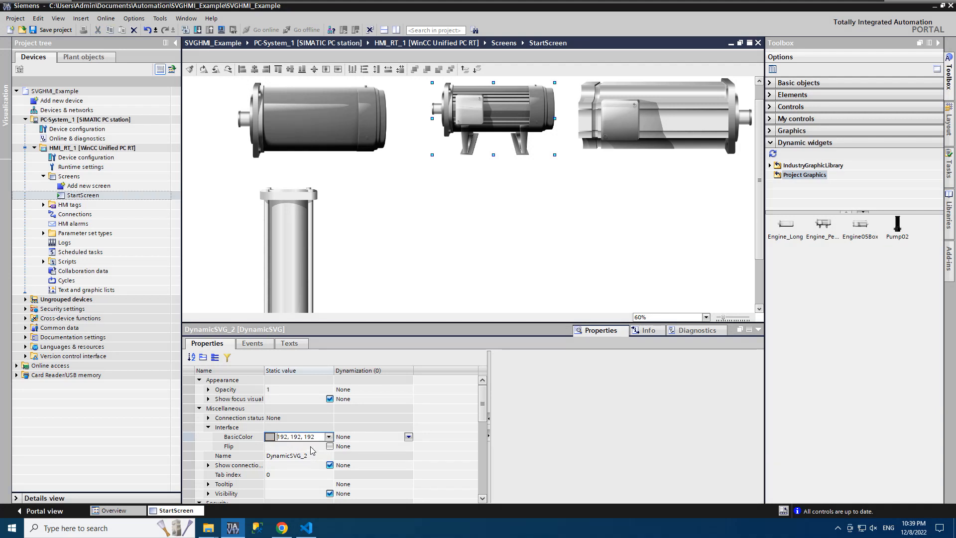
Try the Flip property on the Engine_Pedestal, Engine05Box and Engine_Long widgets, switching it off again for each
left_click(317, 448)
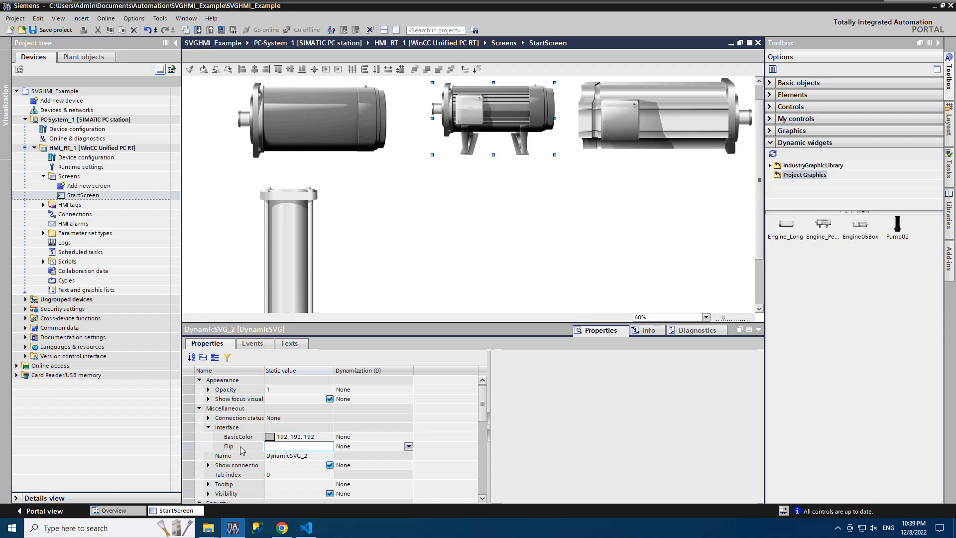
key("space")
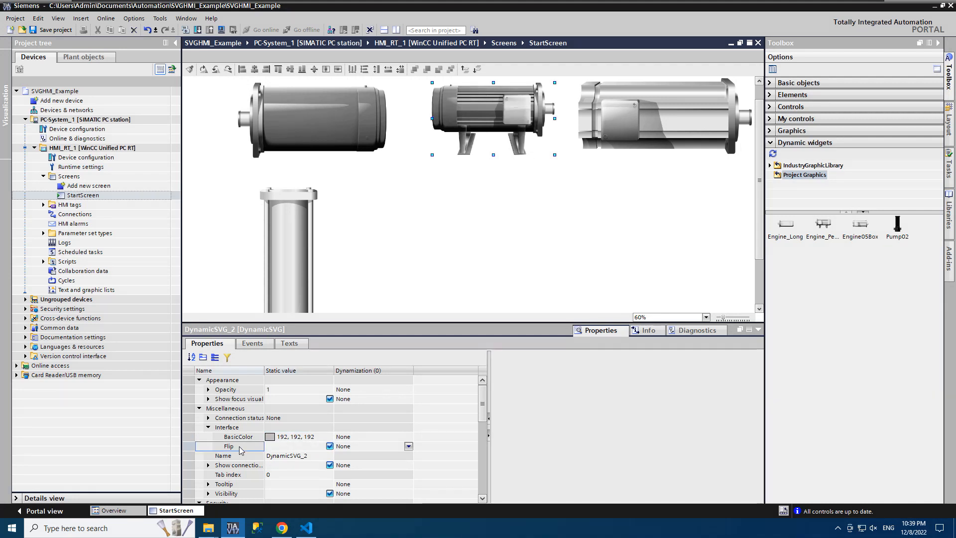
left_click(330, 446)
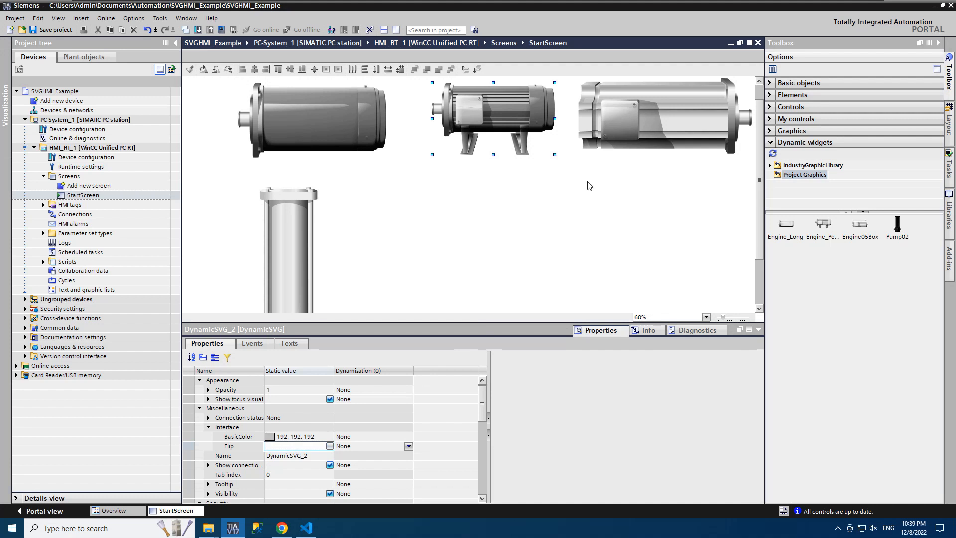
left_click(612, 135)
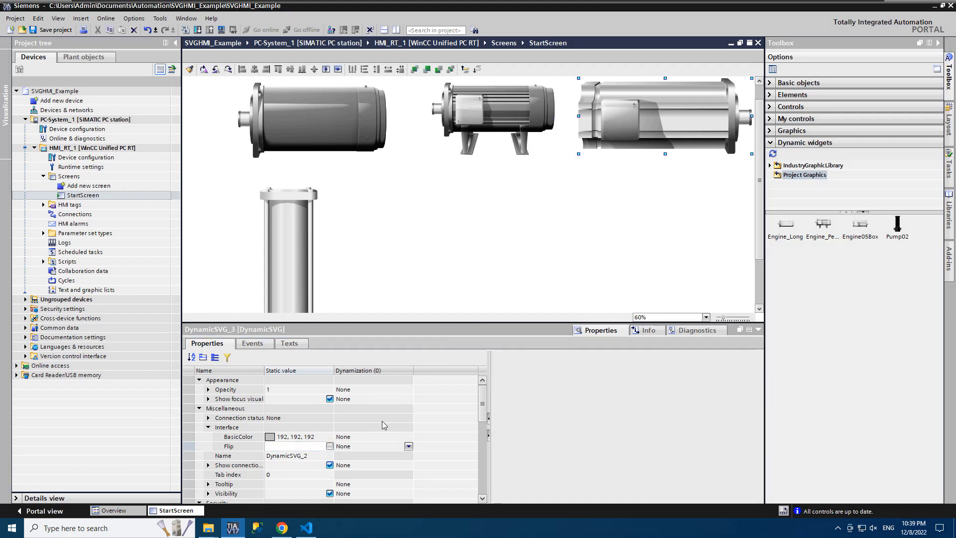
left_click(330, 447)
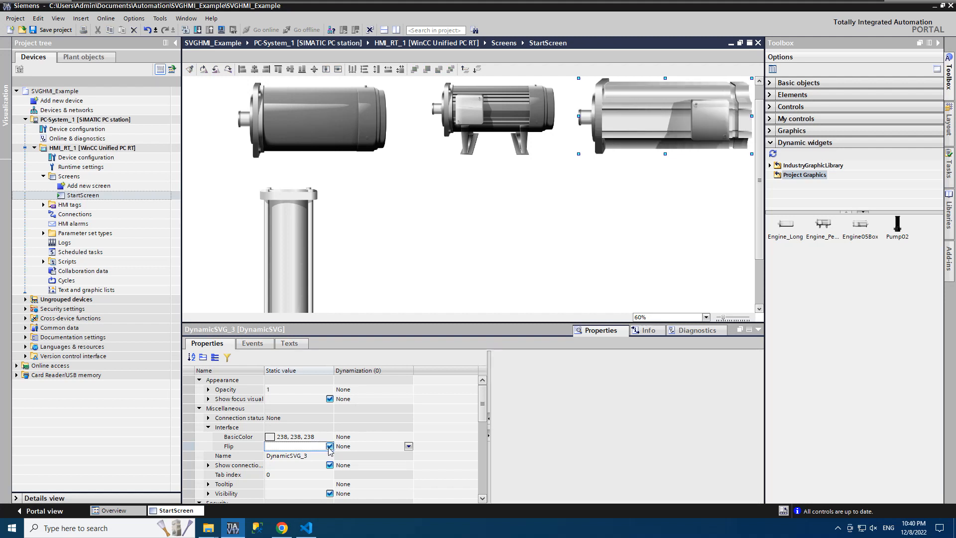
left_click(378, 141)
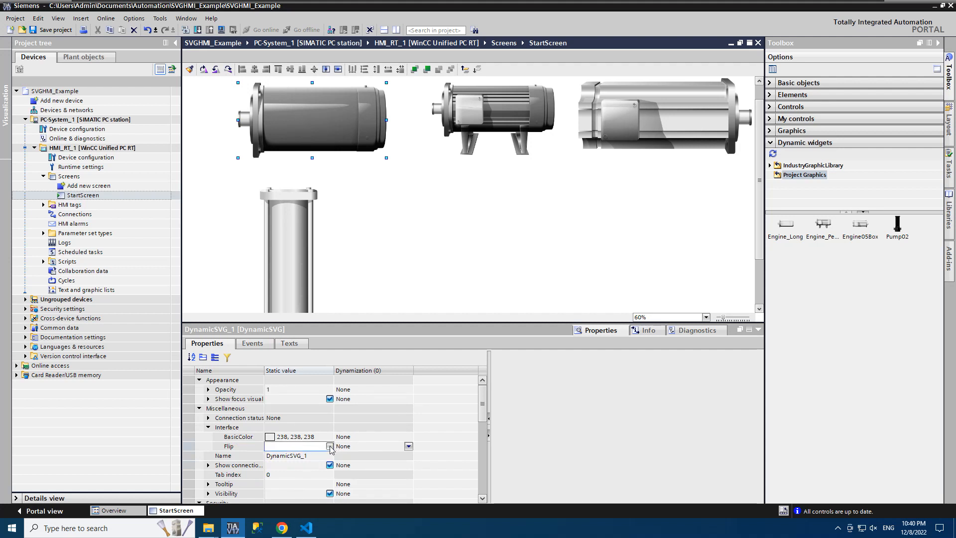
left_click(330, 446)
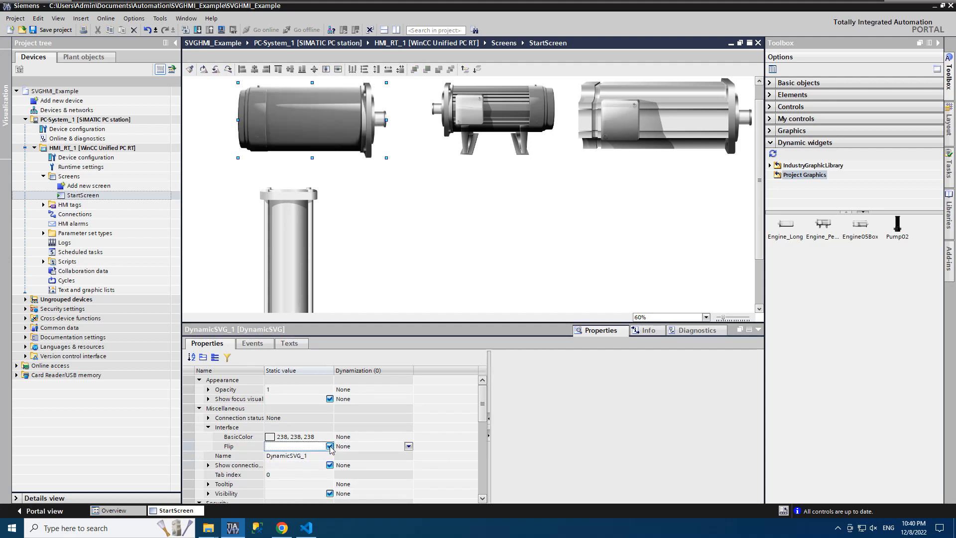
left_click(330, 446)
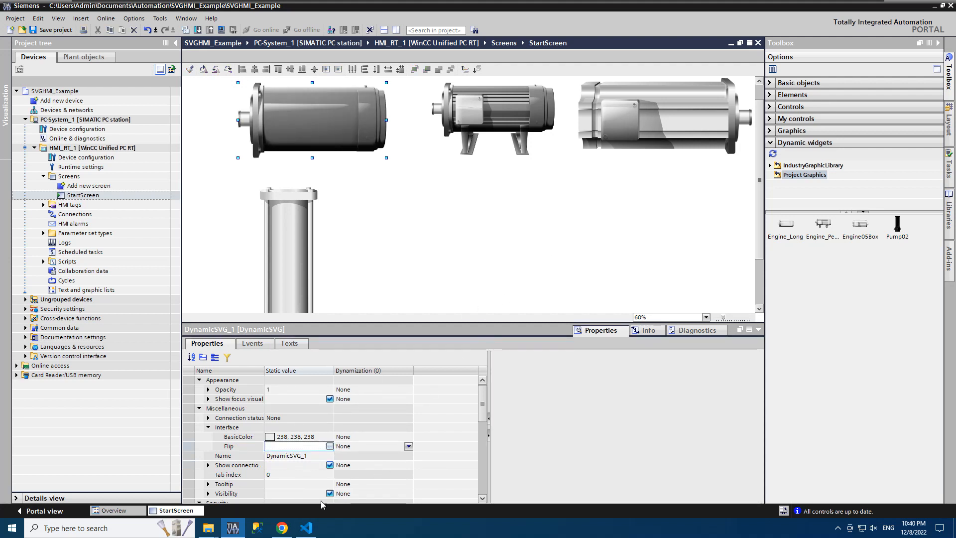
Switch to svghmi.pro in Chrome, expand the conversion options and disable Add Flip interface into SVGHMI
left_click(282, 528)
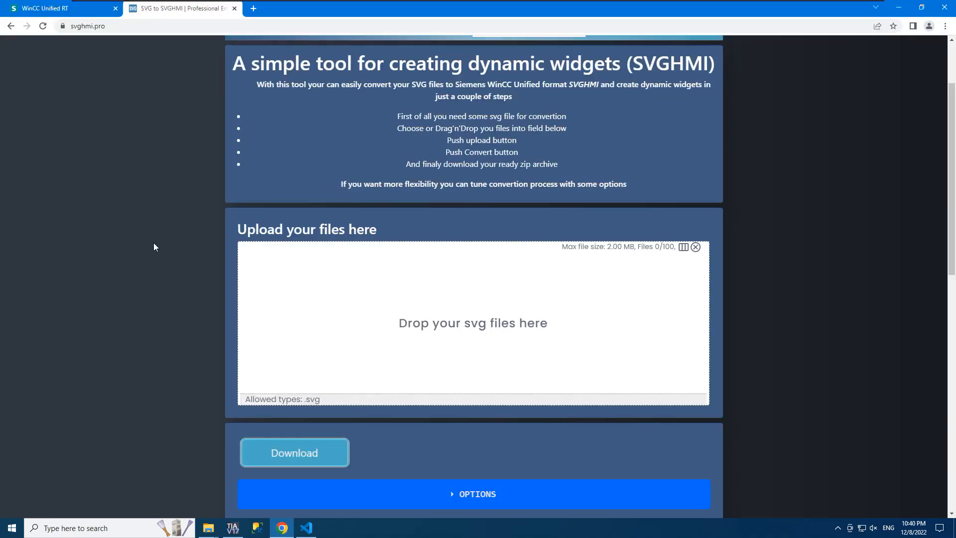
scroll(234, 318, "down", 1)
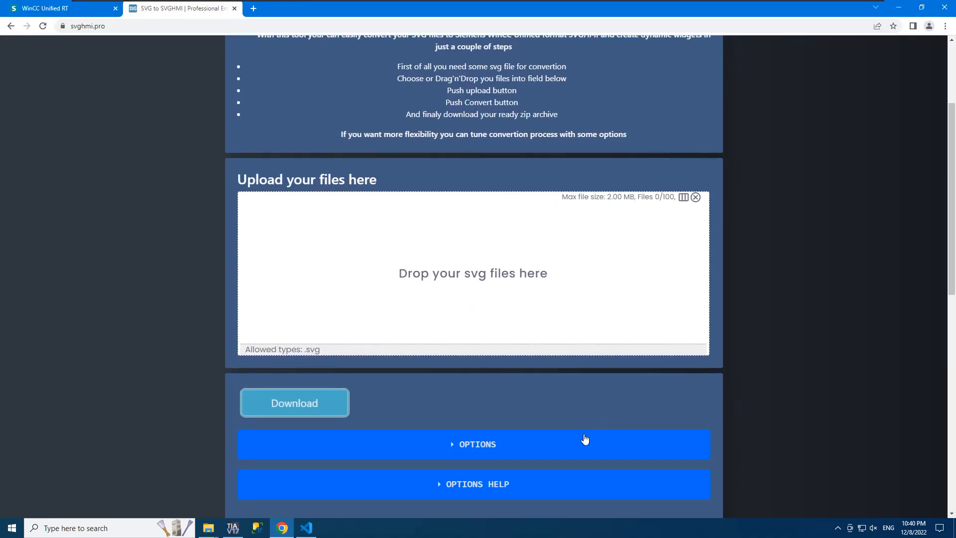
left_click(447, 446)
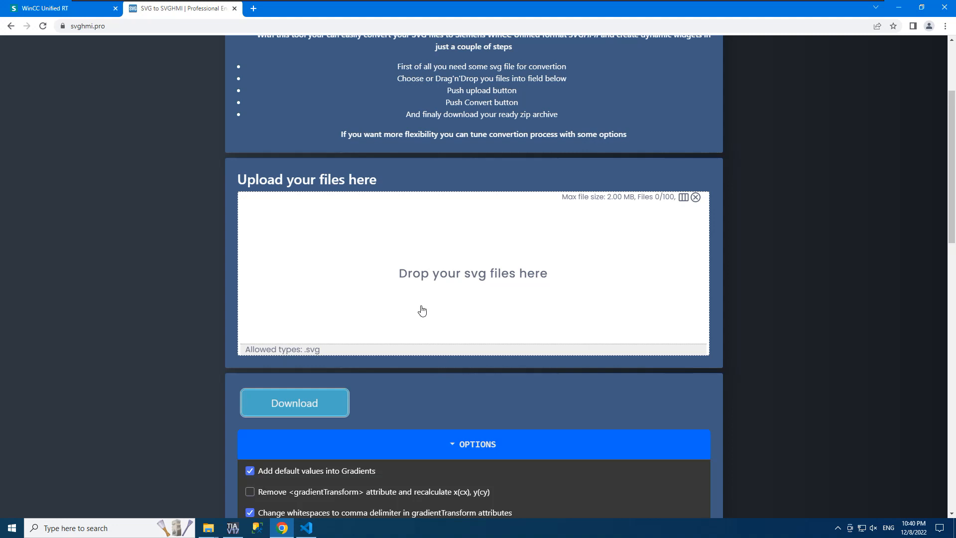
scroll(422, 311, "down", 6)
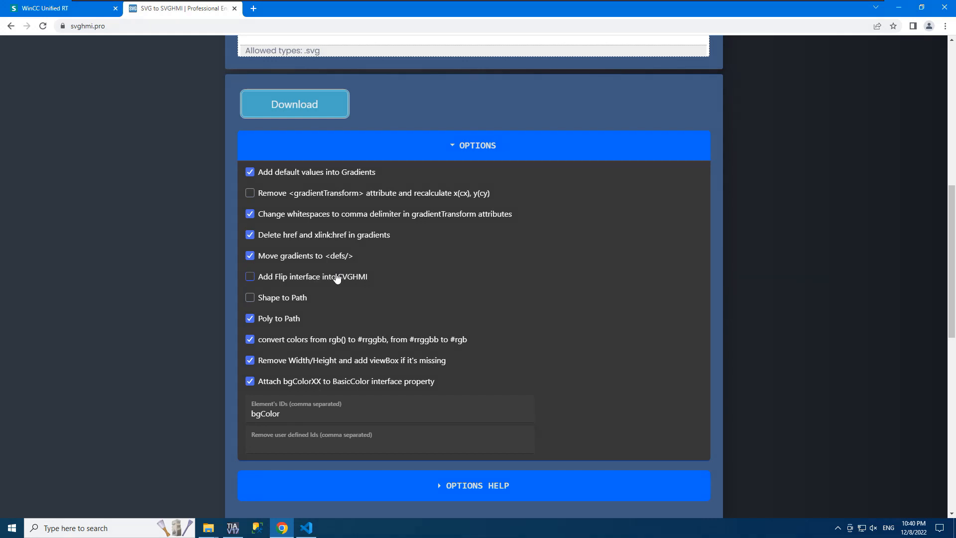
scroll(338, 278, "up", 5)
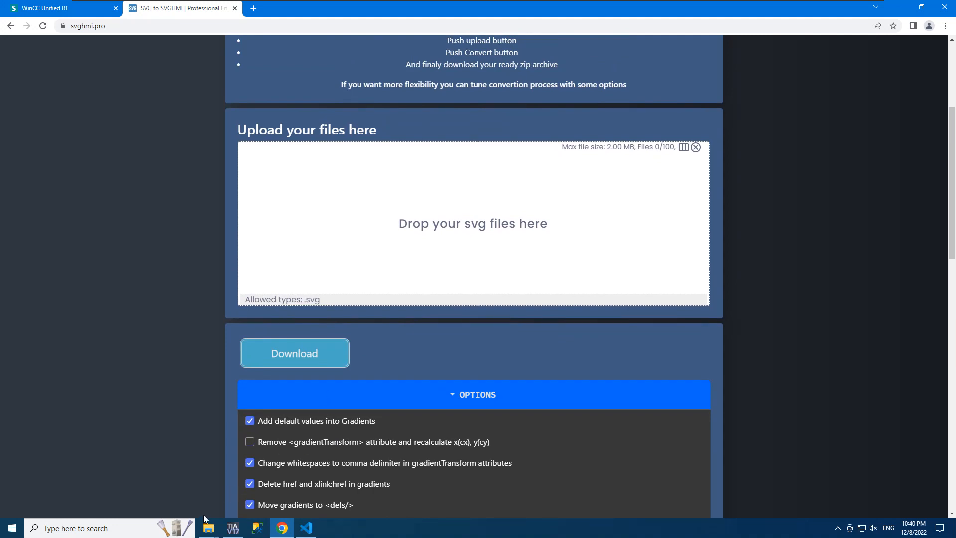
Upload Engine_Long.svg from the SVG_example folder, convert it and download the resulting archive
mouse_move(208, 526)
left_click(249, 478)
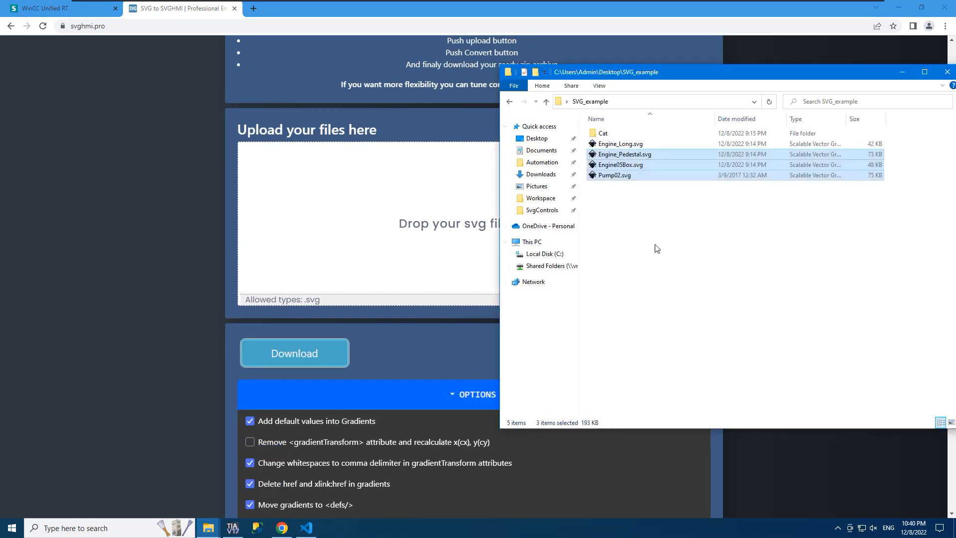
left_click(671, 218)
left_click_drag(626, 145, 358, 204)
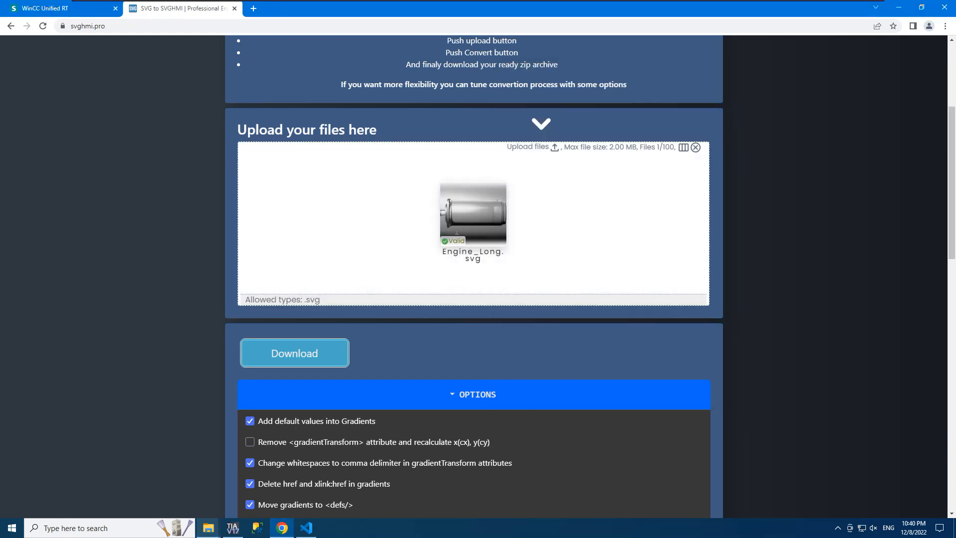
left_click(555, 149)
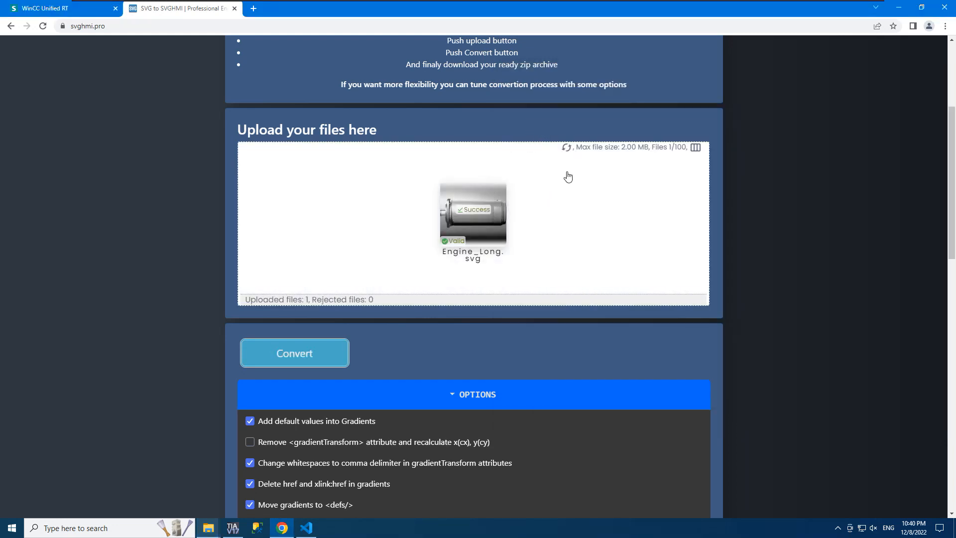
left_click(299, 353)
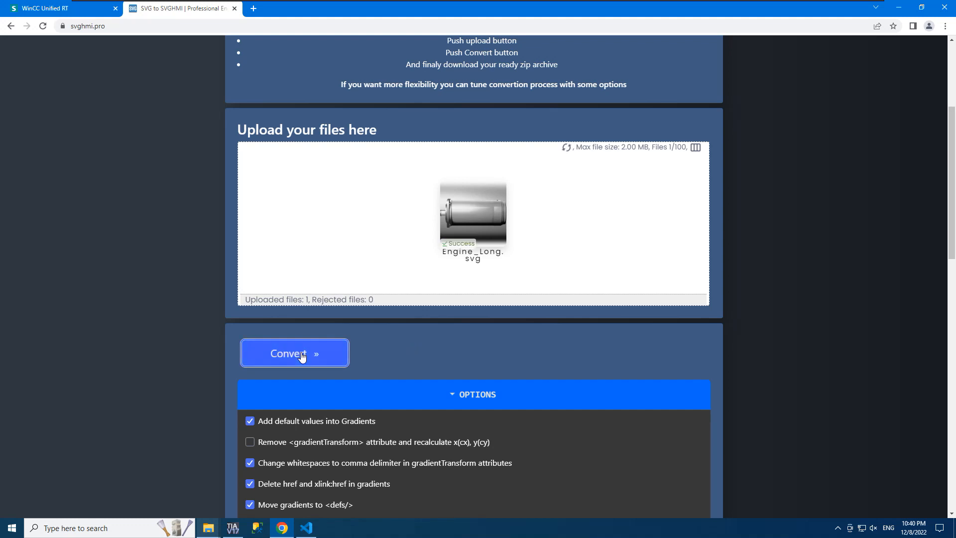
left_click(299, 354)
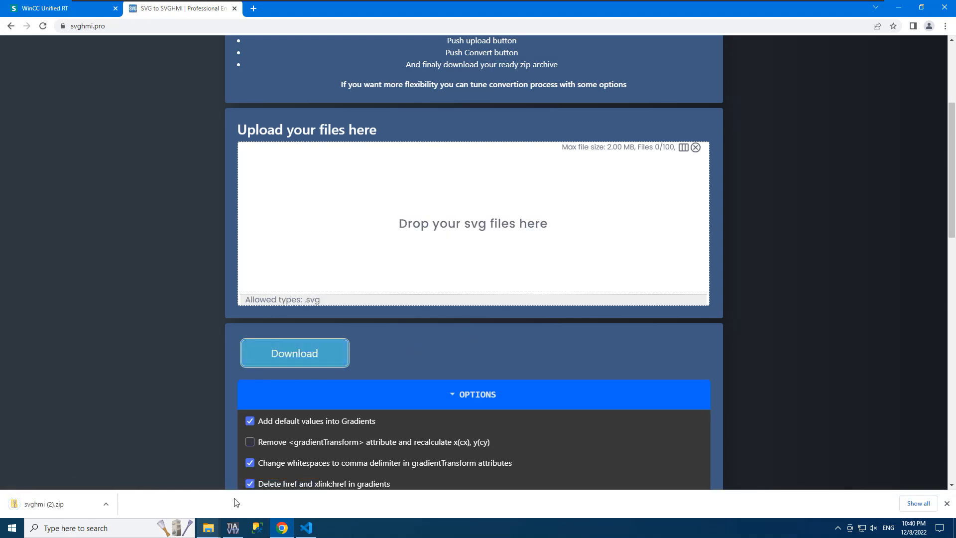
Switch to TIA Portal, delete the Engine_Long widget from StartScreen and refresh the dynamic widgets
left_click(232, 531)
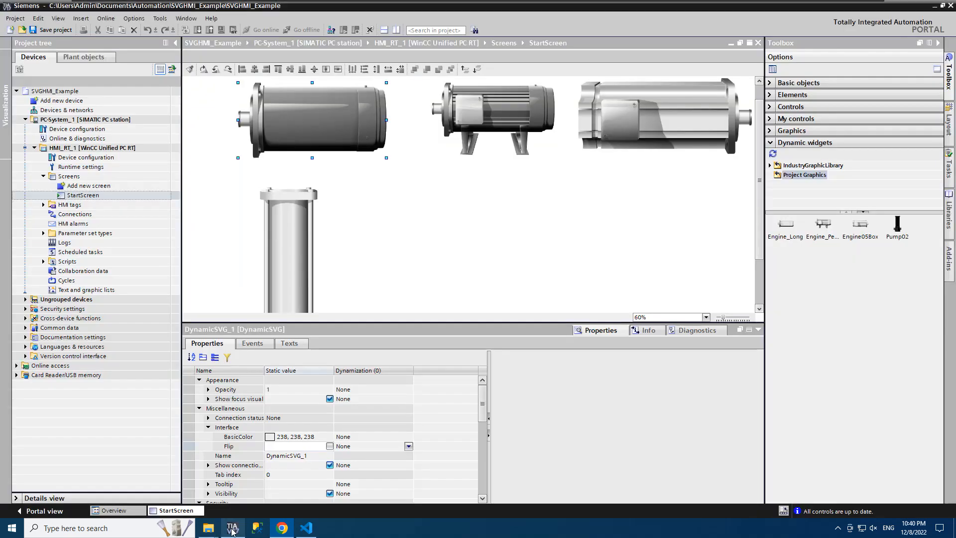
left_click(358, 136)
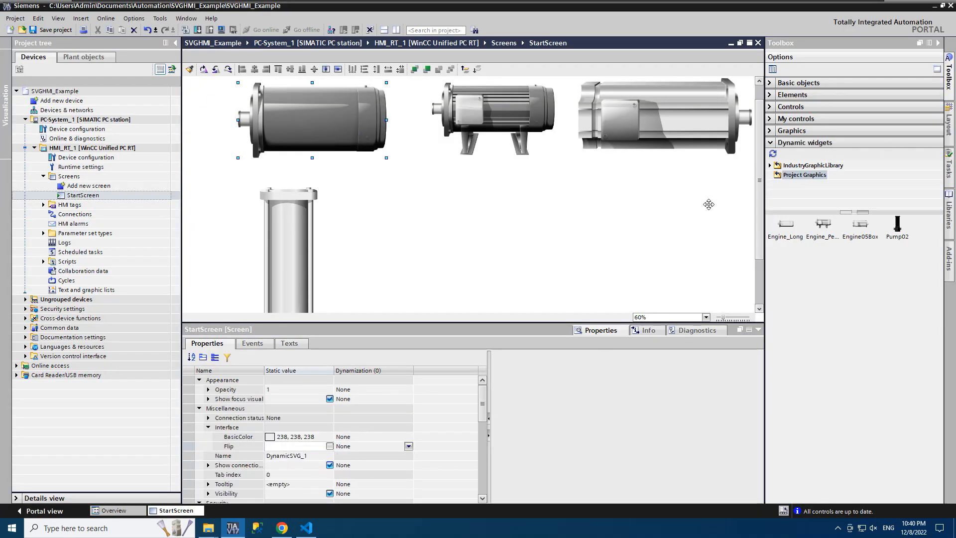
key("Delete")
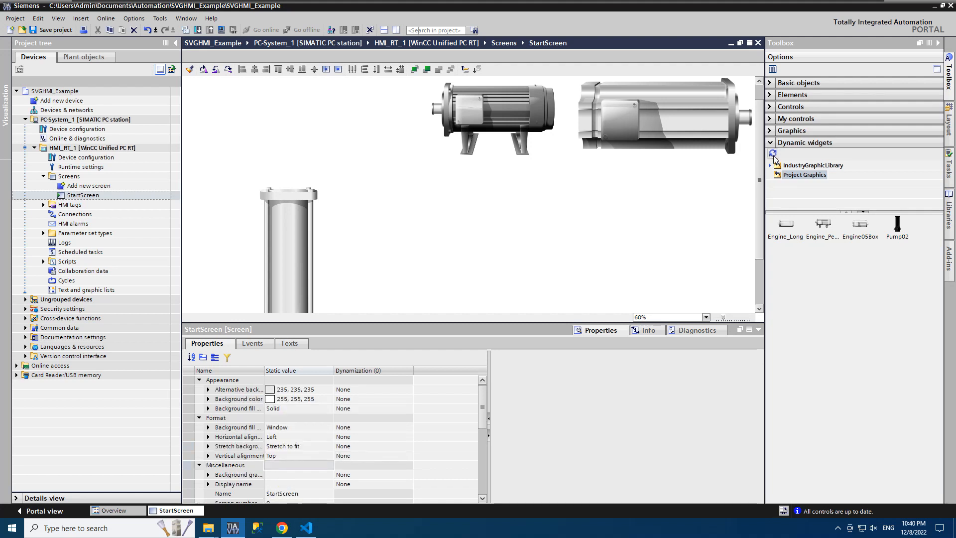
left_click(773, 154)
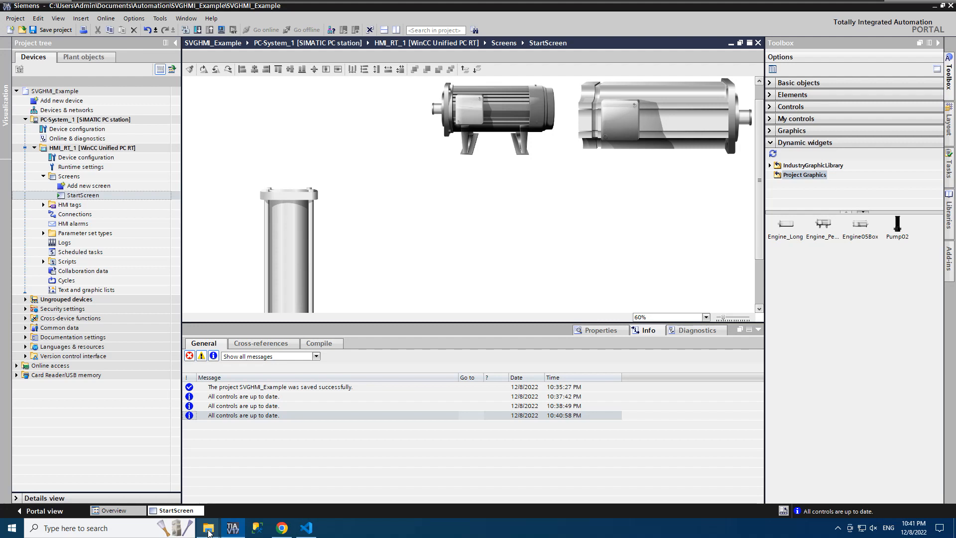
Open the project's SvgControls folder and the downloaded svghmi (2).zip archive in File Explorer
left_click(209, 527)
left_click(246, 486)
left_click(218, 525)
left_click(182, 480)
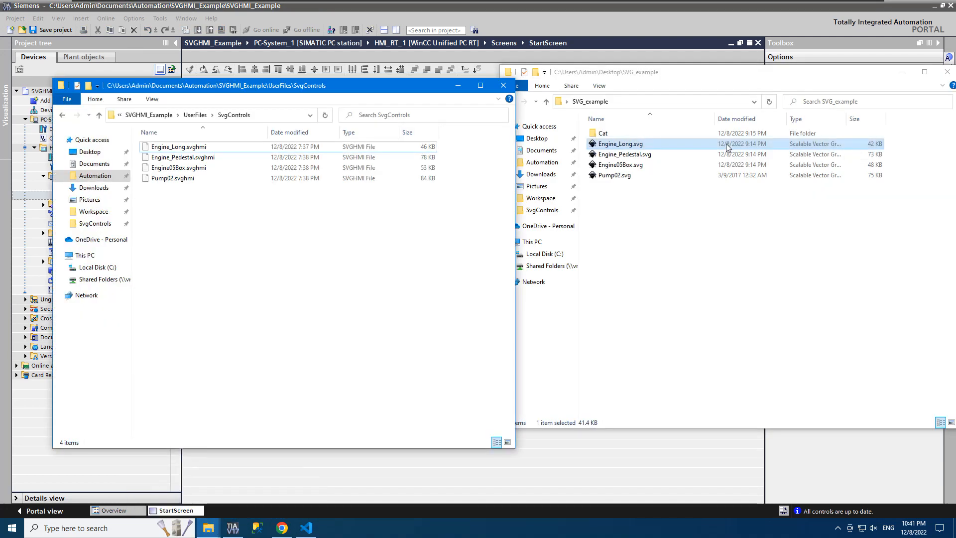
left_click(222, 503)
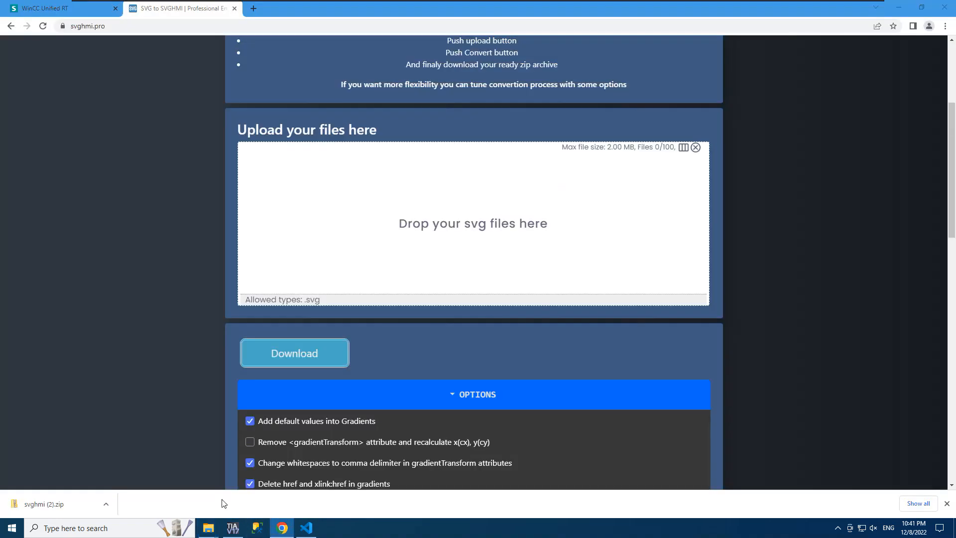
left_click(42, 504)
mouse_move(204, 532)
left_click(287, 486)
Try to copy Engine_Long.svghmi from the archive into SvgControls, replacing the existing file, then cancel the copy
left_click_drag(579, 159, 183, 245)
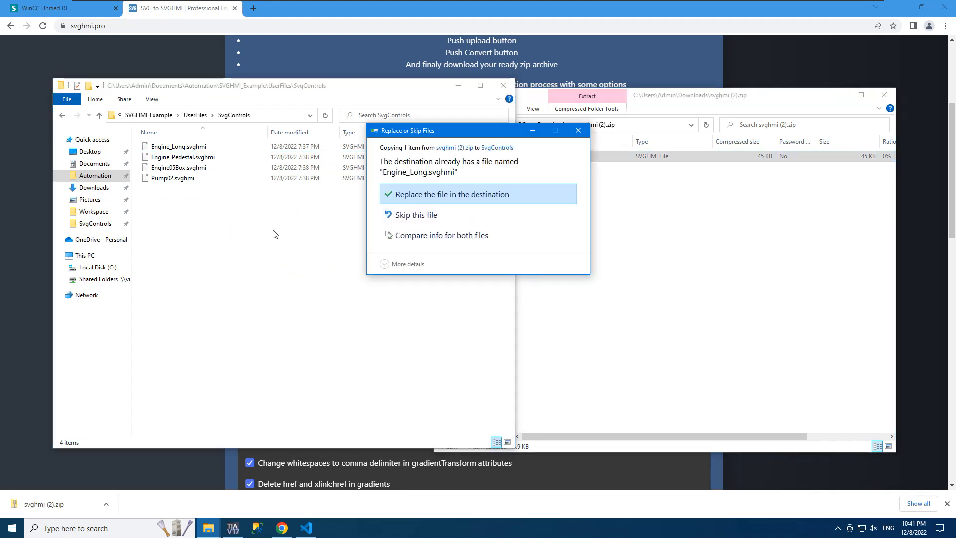
left_click(441, 193)
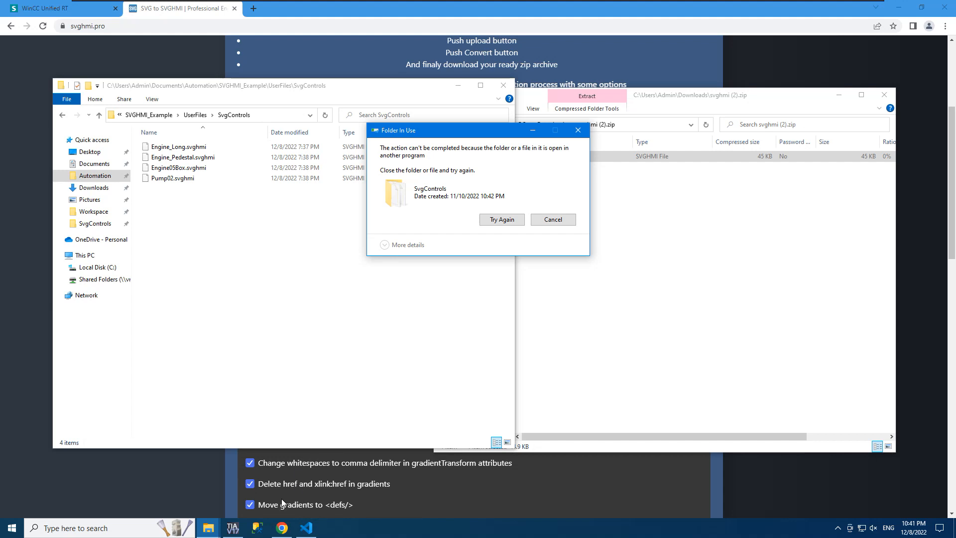
left_click(233, 528)
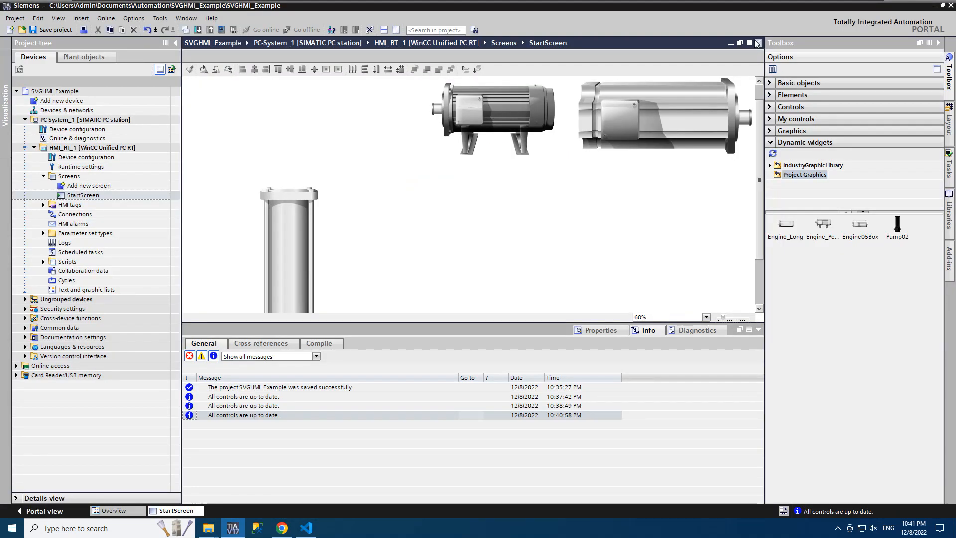
left_click(210, 530)
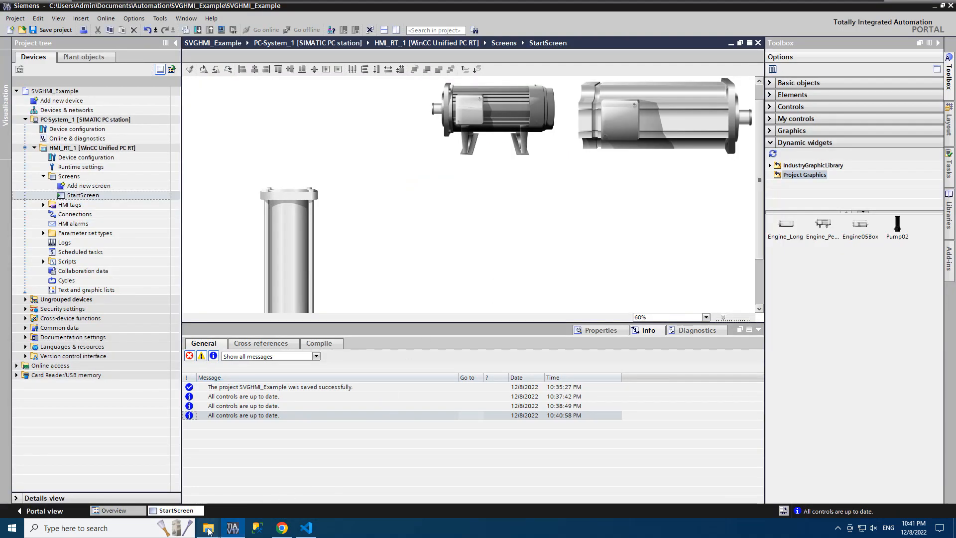
left_click(243, 479)
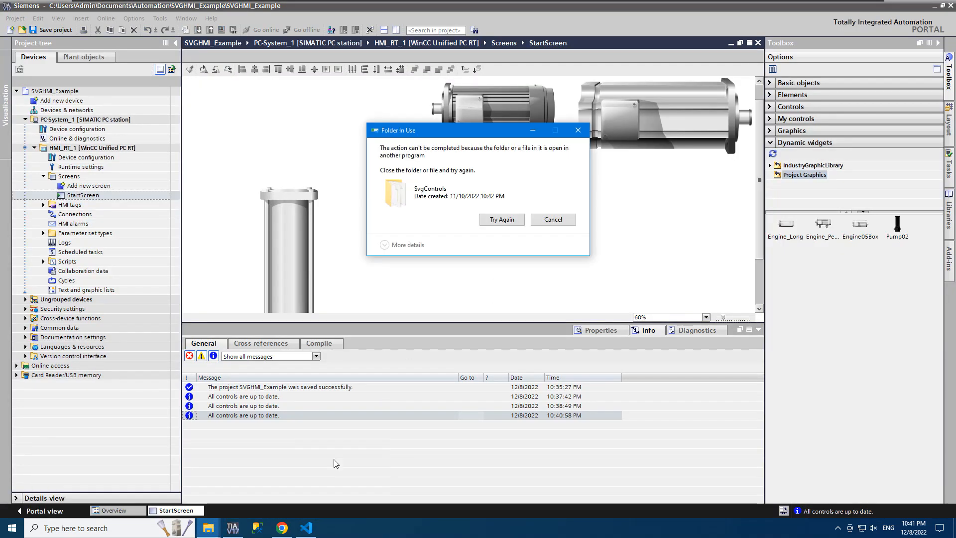
left_click(566, 220)
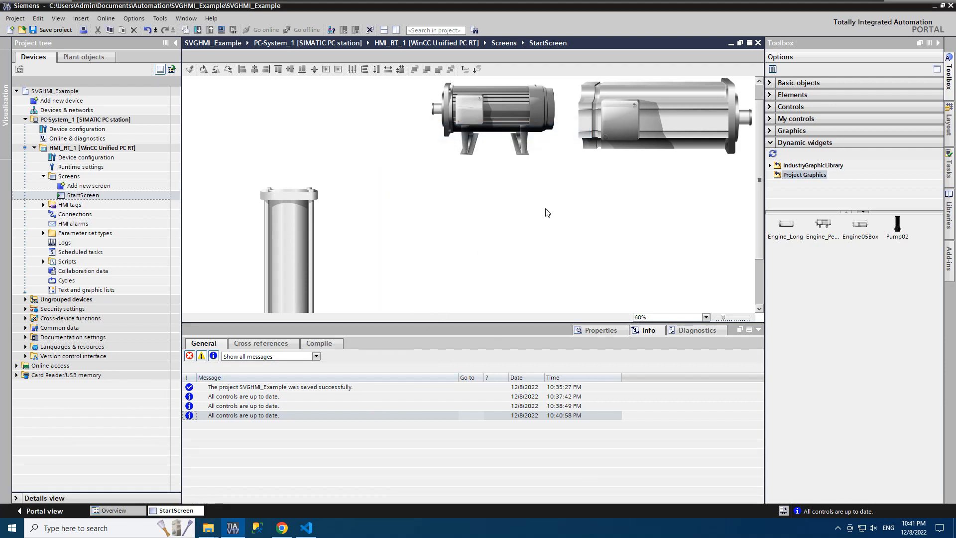
Close StartScreen in TIA Portal and reopen it at 60% zoom
left_click(758, 42)
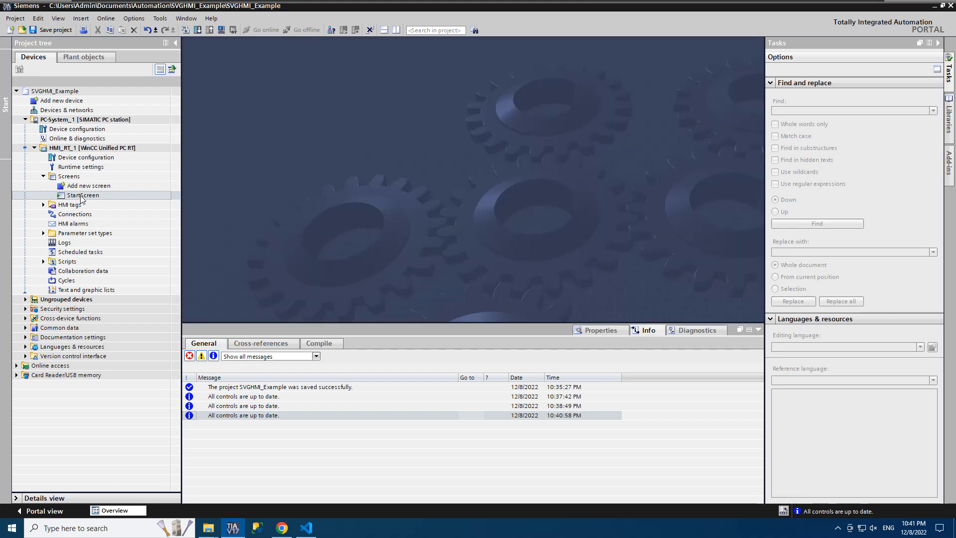
double_click(81, 196)
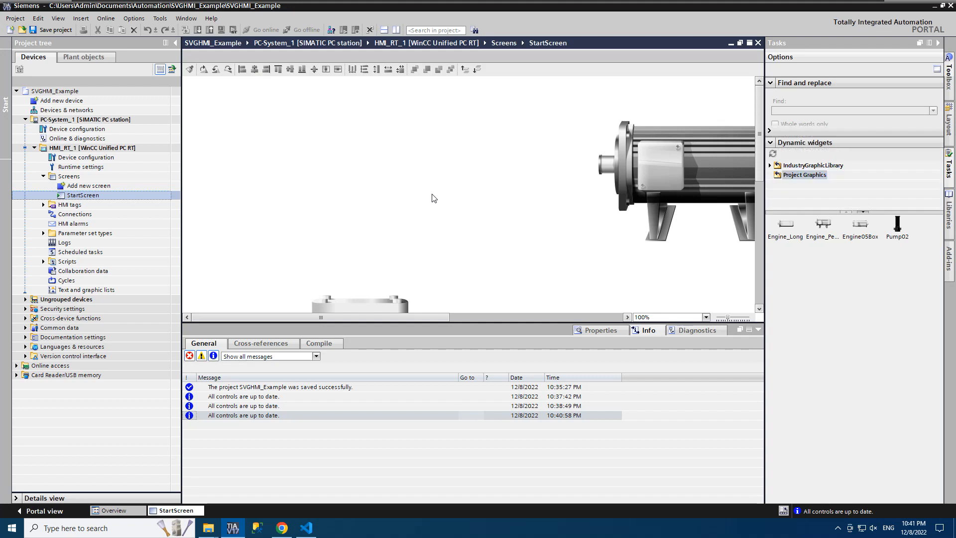
scroll(433, 198, "down", 1)
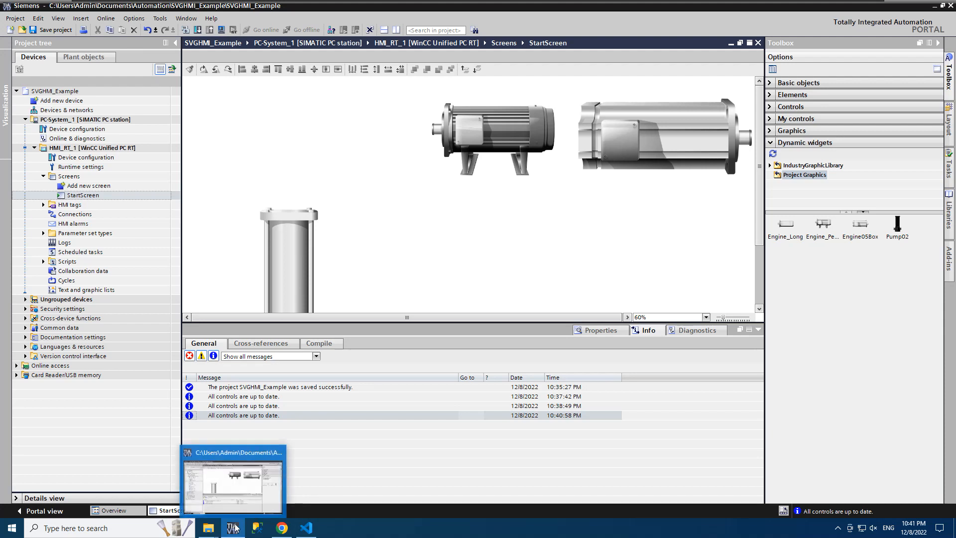
Copy Engine_Long.svghmi from svghmi (2).zip into SvgControls, replace the existing file, and return to TIA Portal
mouse_move(209, 532)
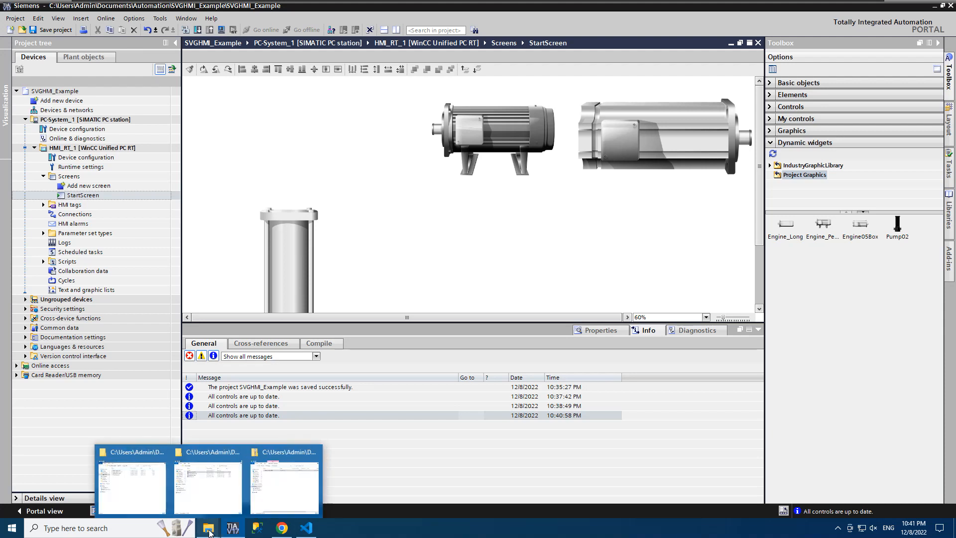
left_click(131, 481)
left_click(303, 474)
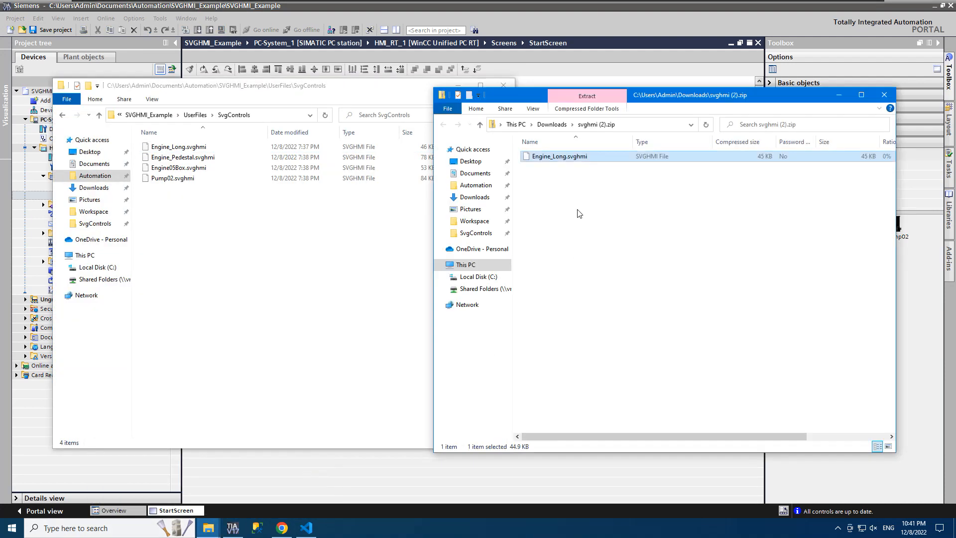
left_click_drag(586, 159, 194, 247)
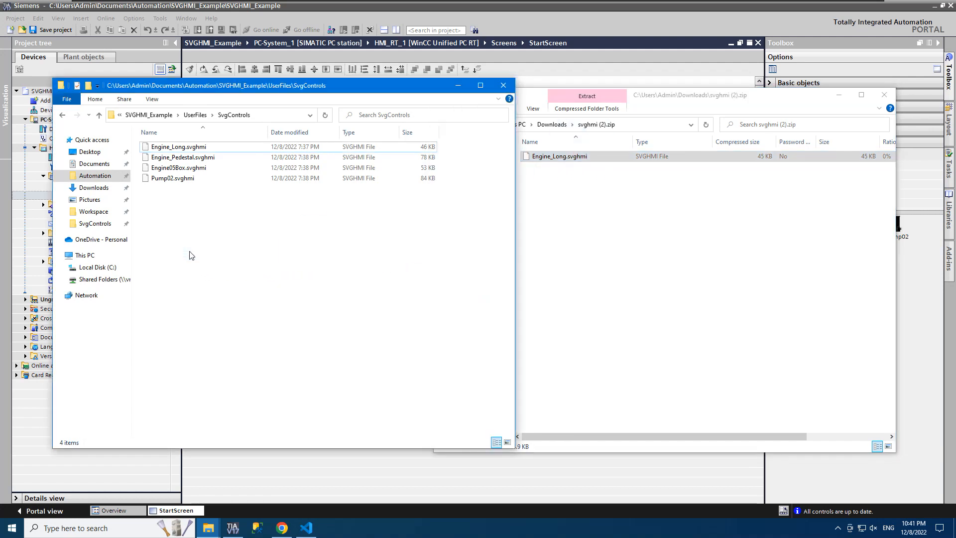
left_click(462, 195)
left_click(649, 15)
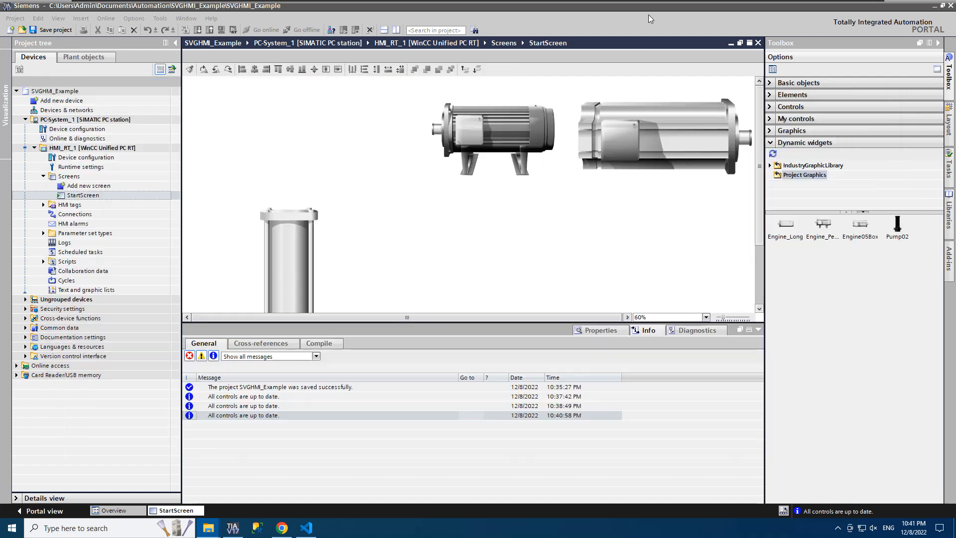
Refresh the dynamic widgets, place Engine_Long on StartScreen to the left of Engine_Pedestal and enlarge it
left_click(773, 154)
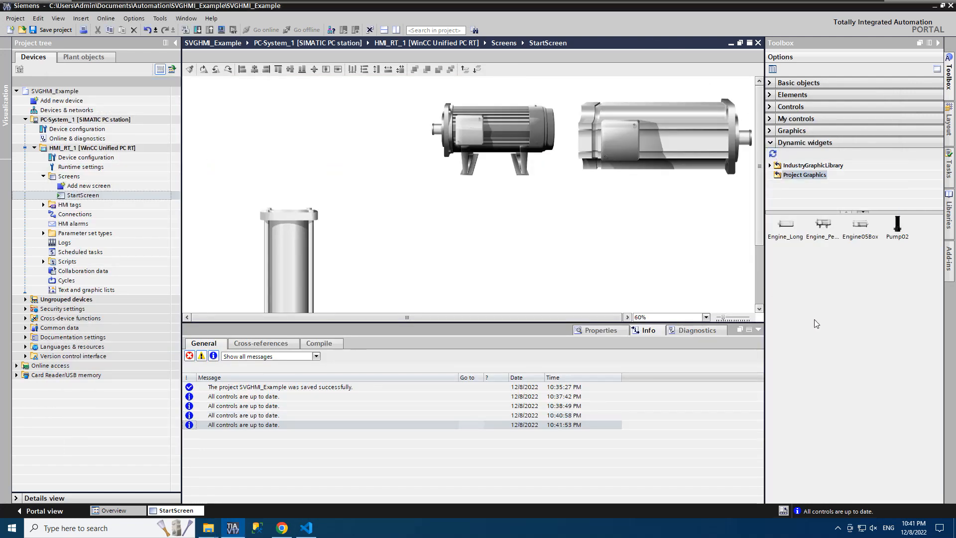
left_click_drag(787, 225, 228, 103)
left_click_drag(315, 140, 386, 171)
Examine the interface properties of the newly placed Engine_Long widget, including BasicColor
left_click(599, 333)
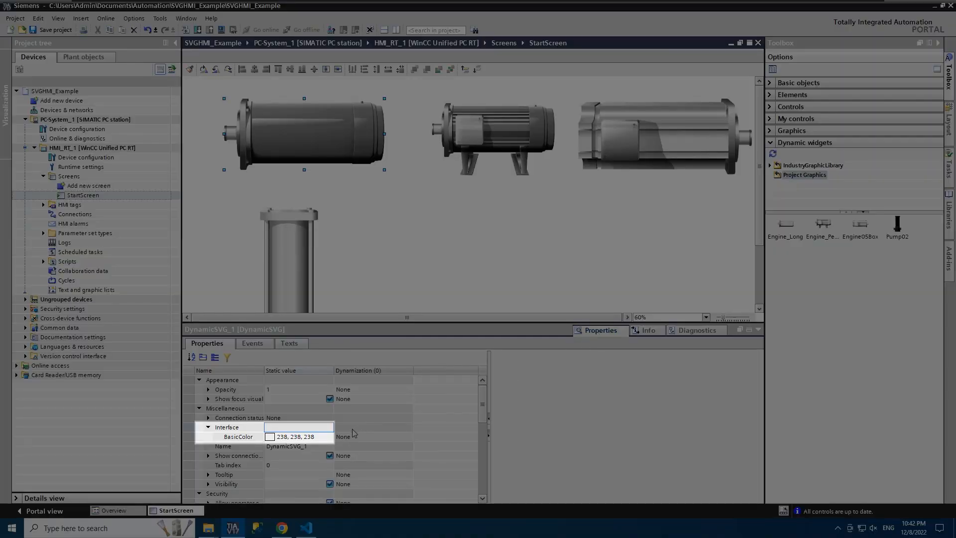
left_click(214, 439)
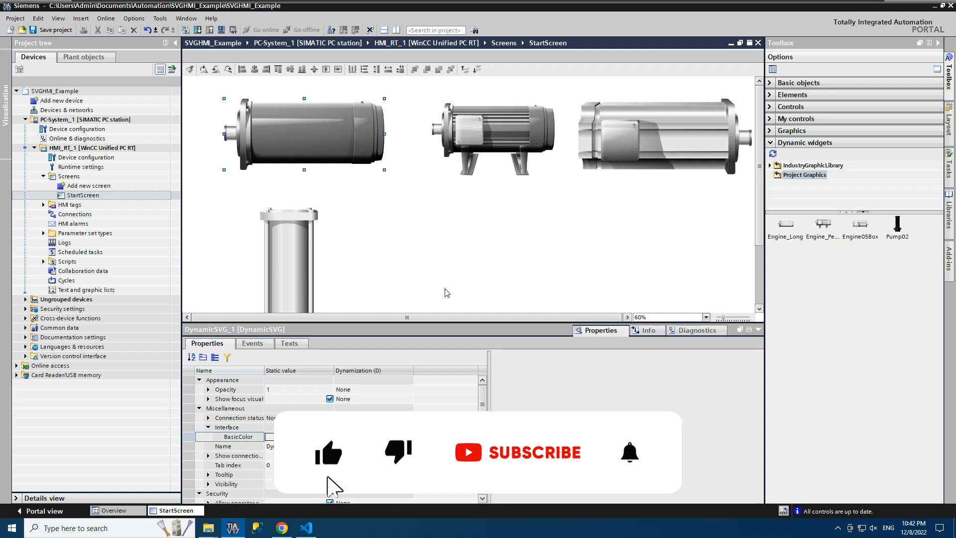
left_click(516, 129)
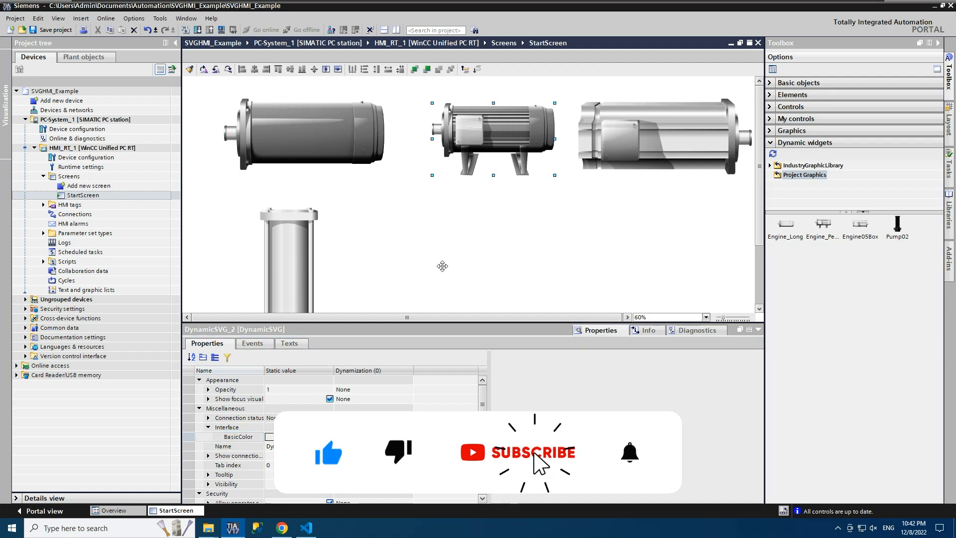
left_click(409, 219)
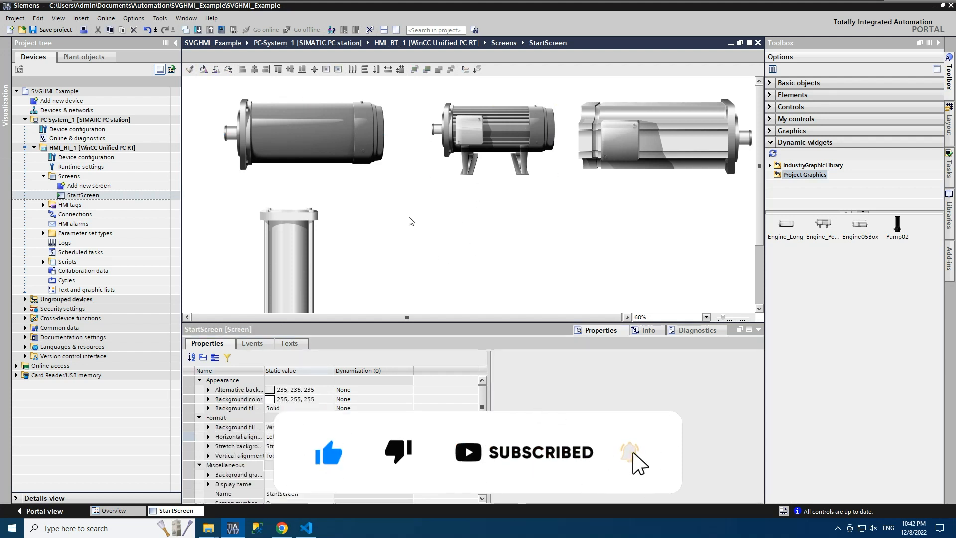
Switch to svghmi.pro in Chrome and review the conversion options
mouse_move(282, 527)
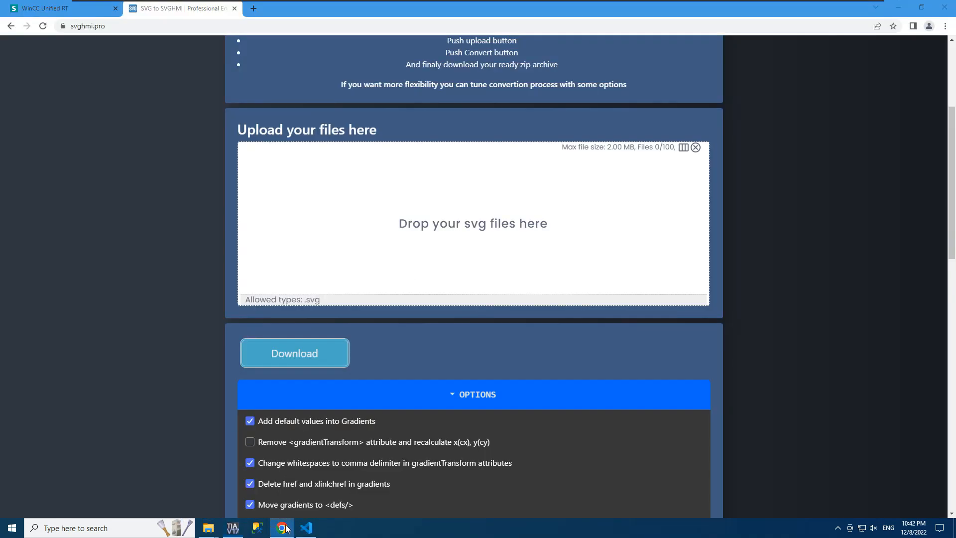
left_click(281, 485)
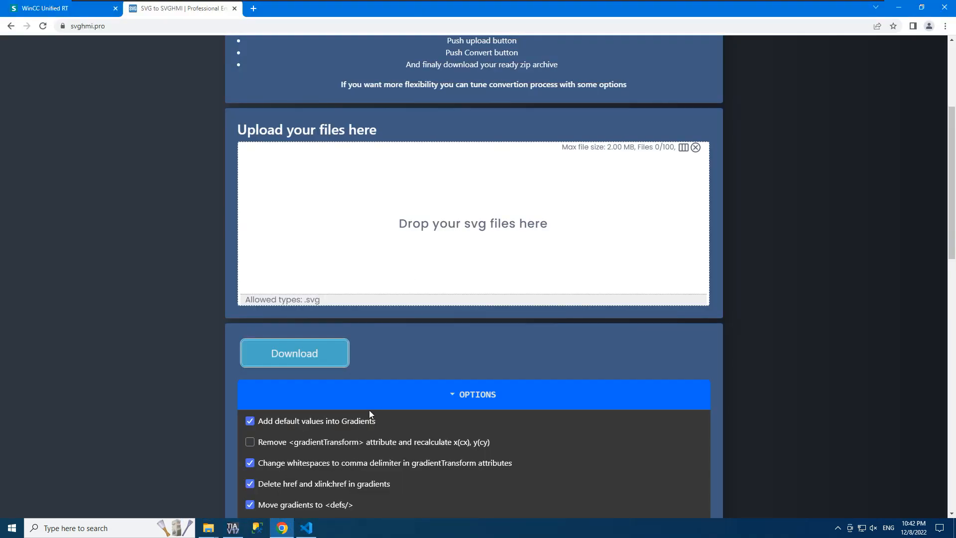
scroll(369, 410, "down", 5)
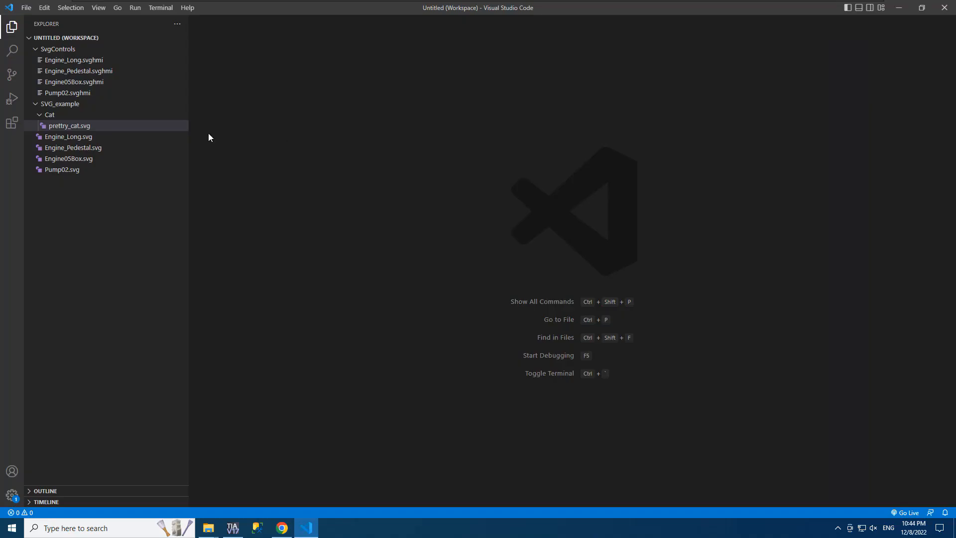
In Visual Studio Code, open prettry_cat.svg from the Cat folder with its preview and widen the code editor
left_click(63, 126)
right_click(63, 129)
left_click(75, 131)
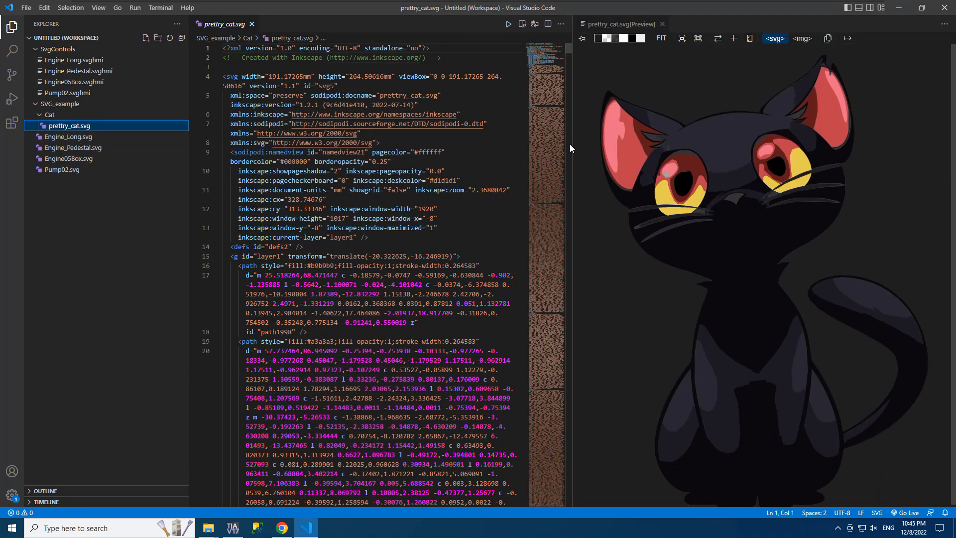
left_click_drag(571, 148, 726, 148)
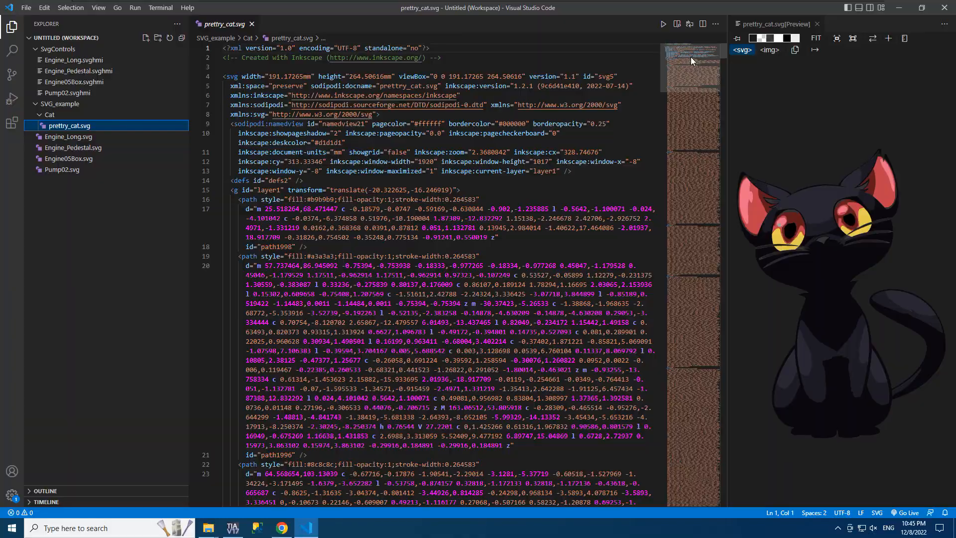
Try the fill #ffffff on path2068 and path2069 at the end of the SVG code, and undo both changes
left_click_drag(691, 56, 674, 466)
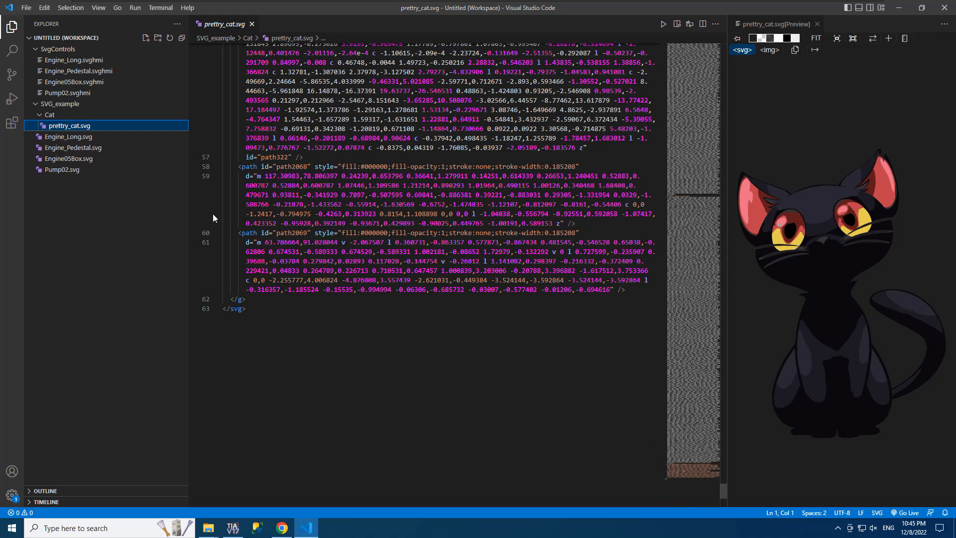
left_click(298, 166)
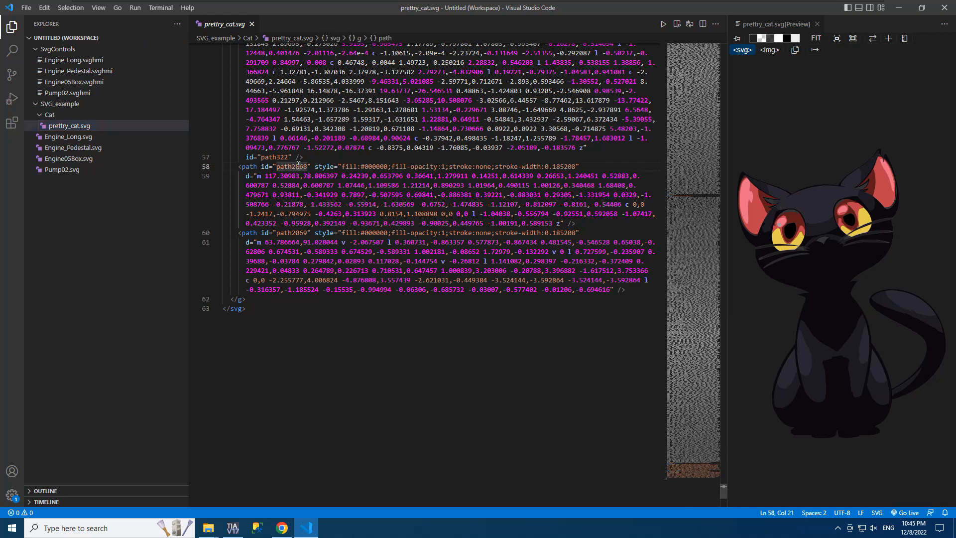
left_click(375, 166)
left_click(364, 167, "shift")
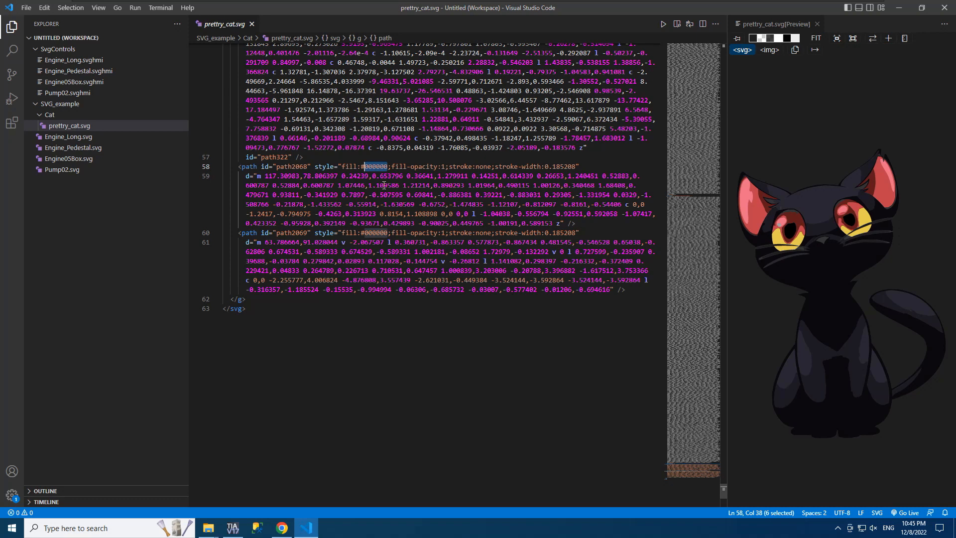
type("ffffff")
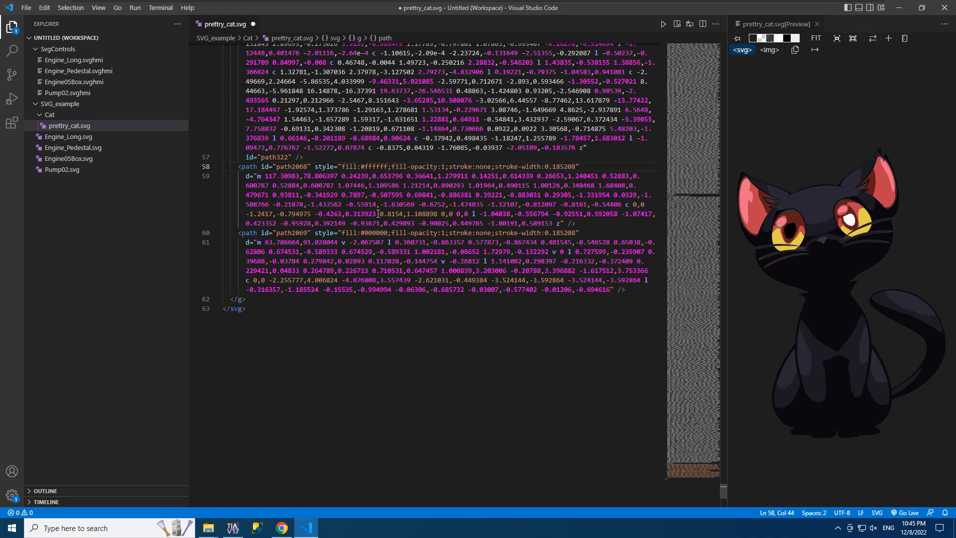
left_click_drag(387, 233, 361, 233)
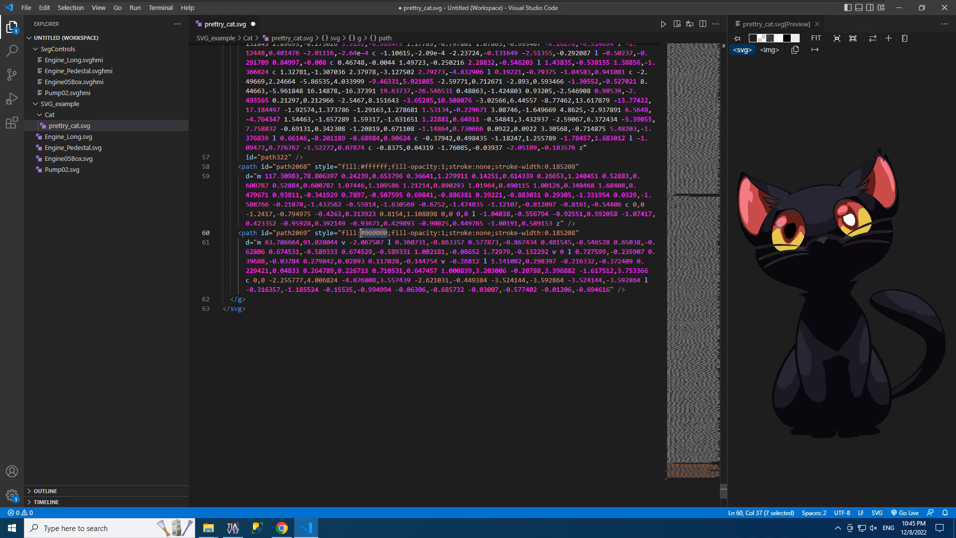
type("#ffffff")
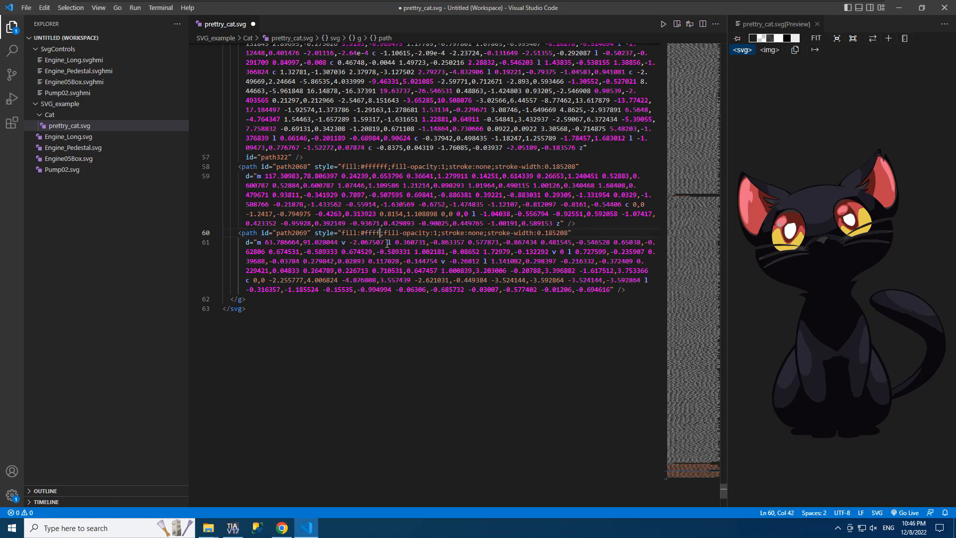
left_click(393, 297)
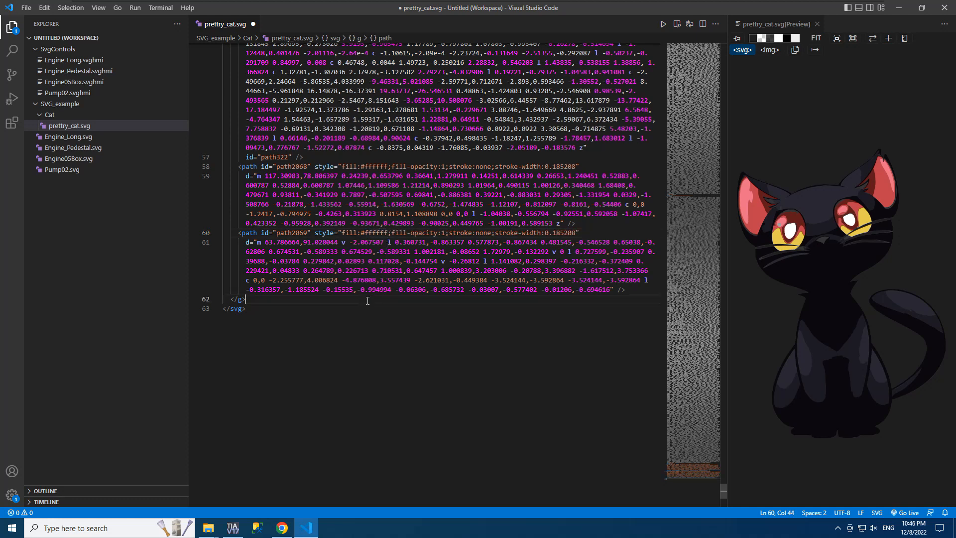
key("ctrl+z")
key("ctrl+z")
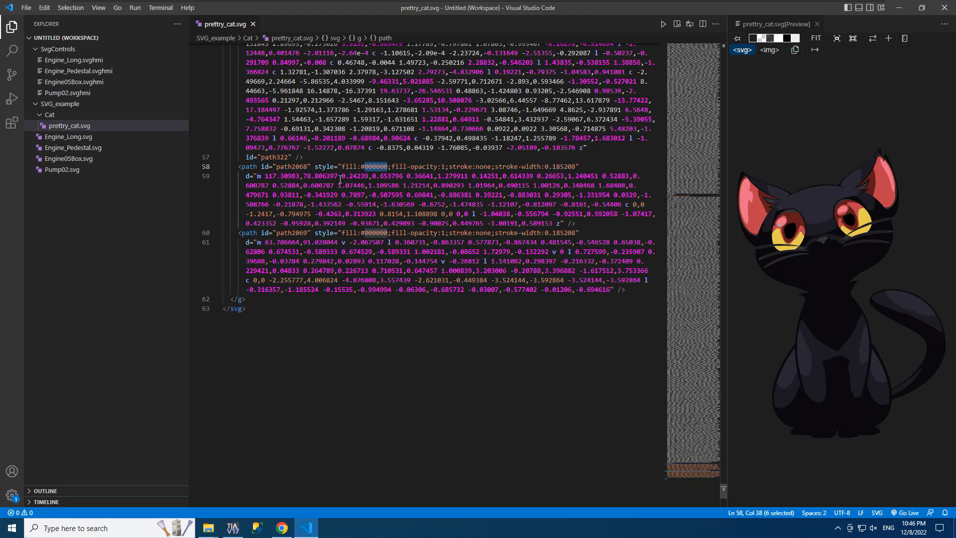
Rename the id path2068 to bgColor01 near the end of the SVG code
left_click(308, 167)
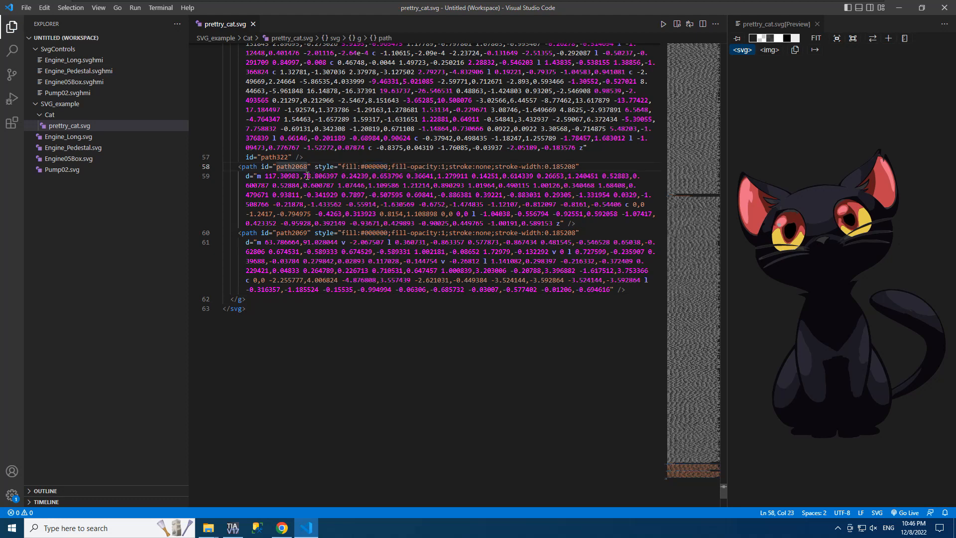
double_click(288, 166)
type("bgCl")
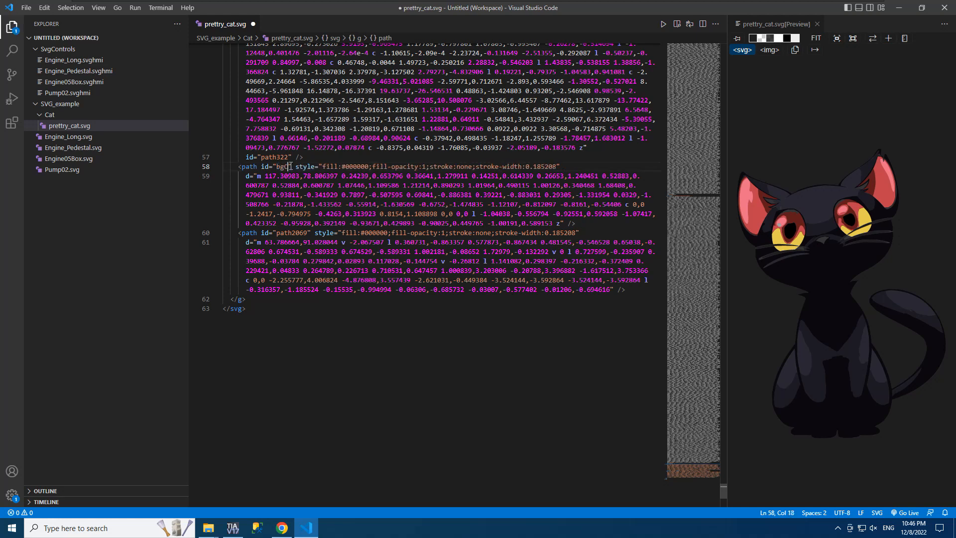
type("lor")
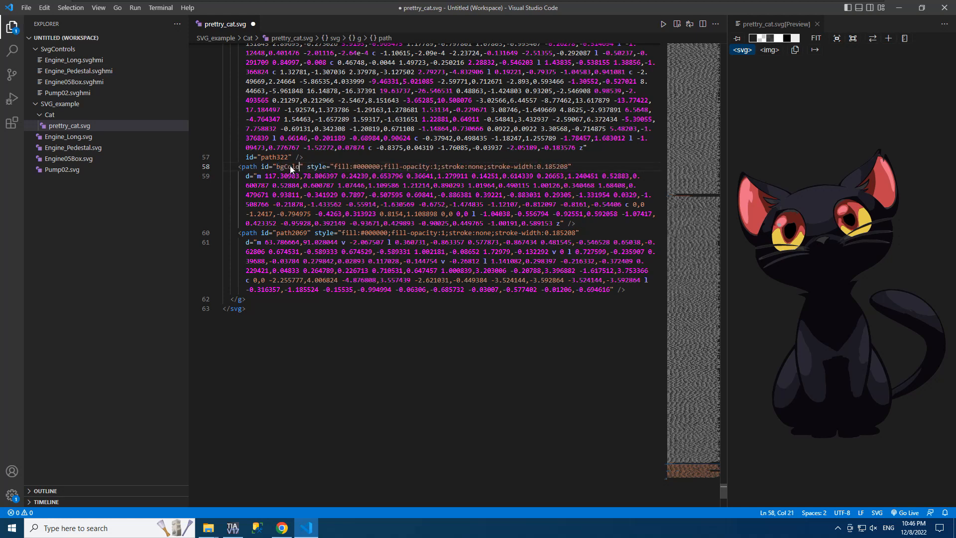
type("01")
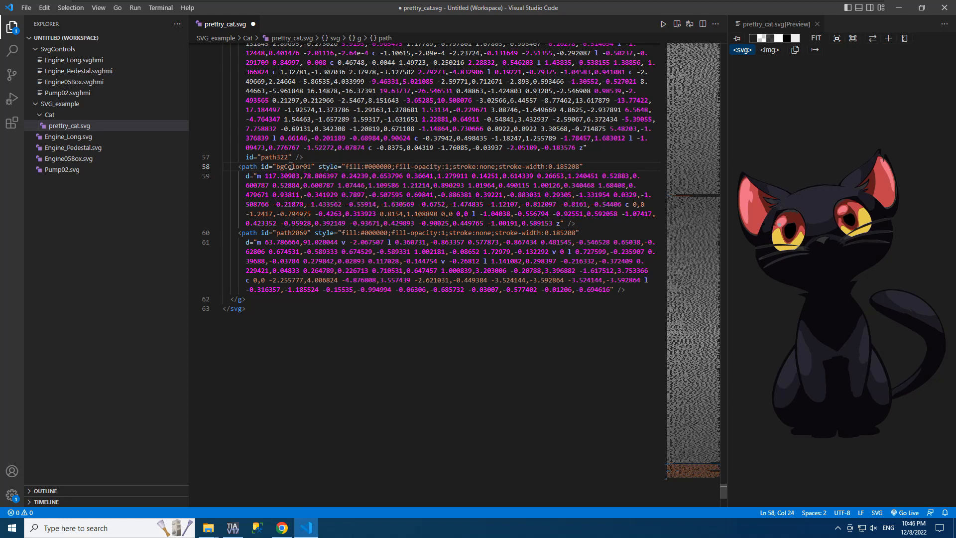
Rename the id path2069 to bgColor02 and save prettry_cat.svg
double_click(287, 233)
type("bgColor02")
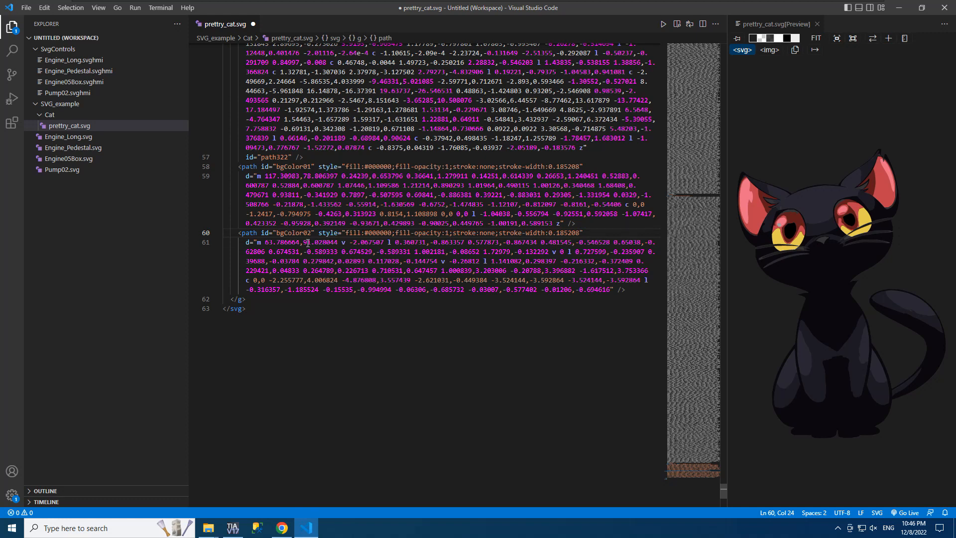
key("Right")
key("Right")
key("ctrl+s")
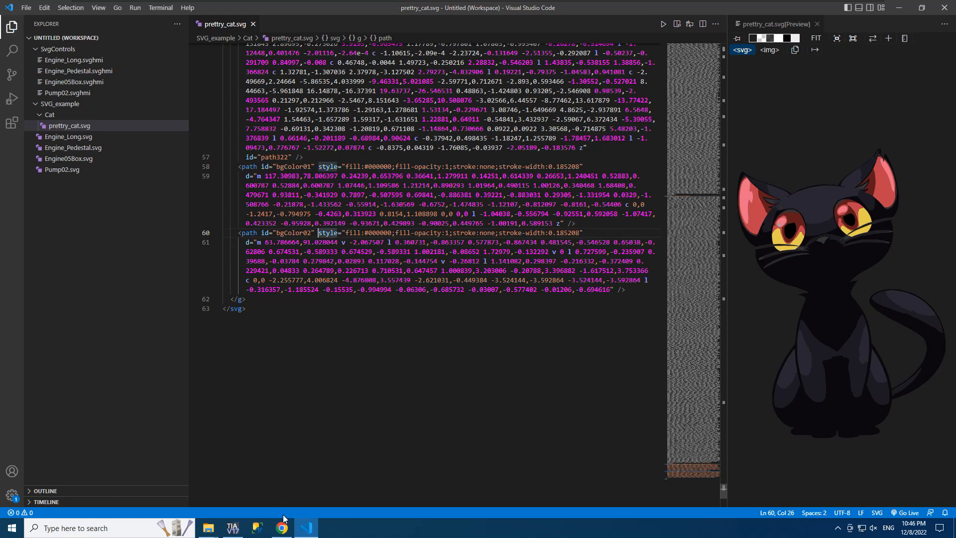
Switch to svghmi.pro in Chrome and add prettry_cat.svg from the SVG_example Cat folder to the upload area, closing the old zip window
left_click(282, 527)
mouse_move(208, 527)
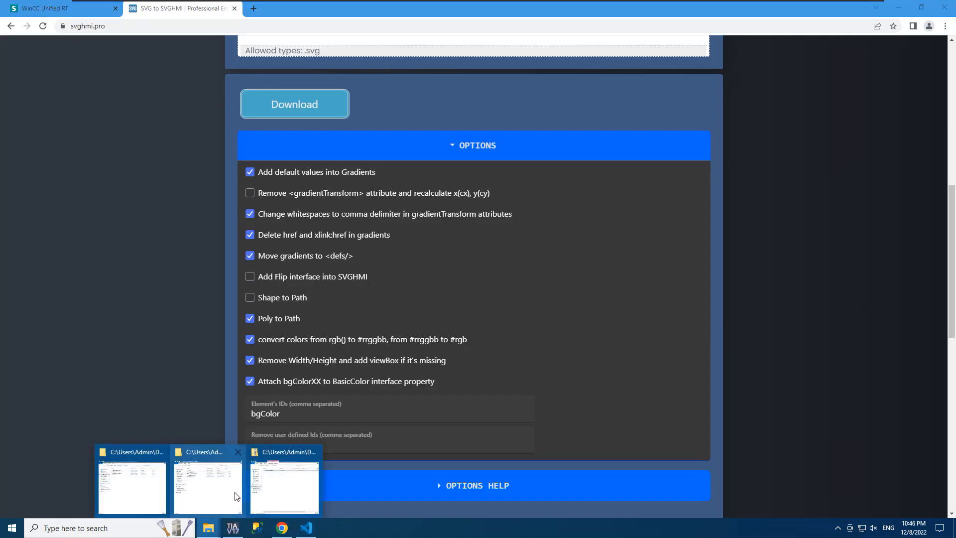
left_click(285, 483)
left_click(884, 96)
mouse_move(220, 524)
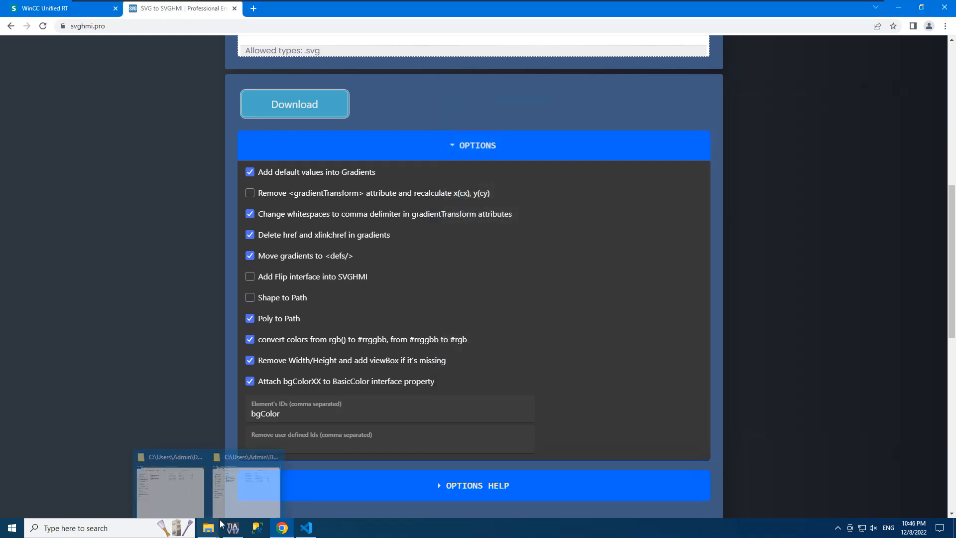
left_click(236, 498)
scroll(413, 244, "up", 4)
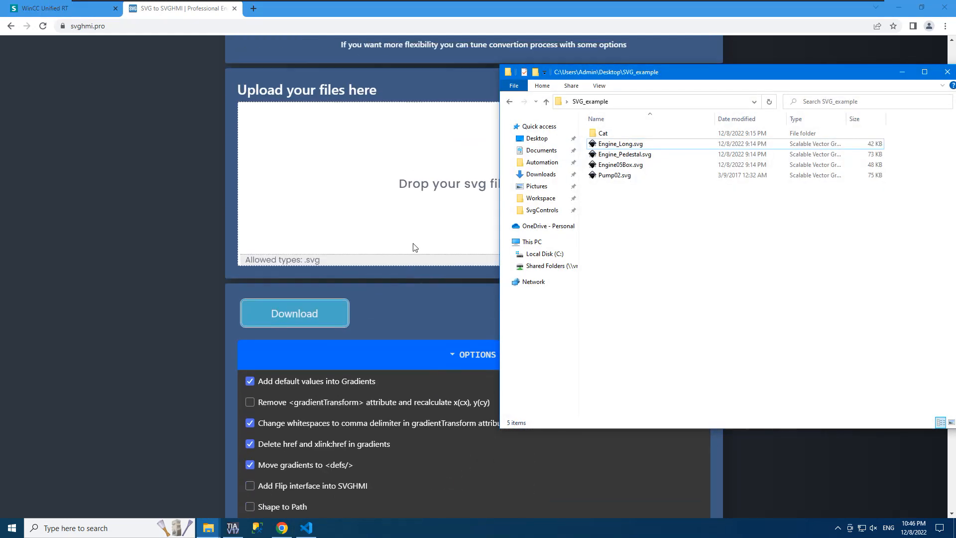
scroll(413, 248, "up", 2)
double_click(603, 133)
left_click_drag(609, 135, 322, 273)
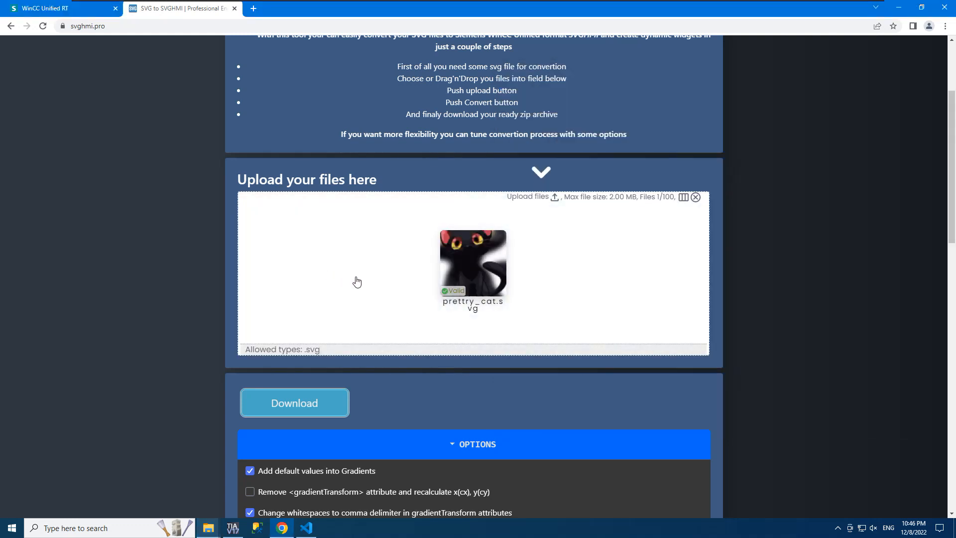
Upload prettry_cat.svg, convert it to SVGHMI and download the resulting zip archive
left_click(554, 199)
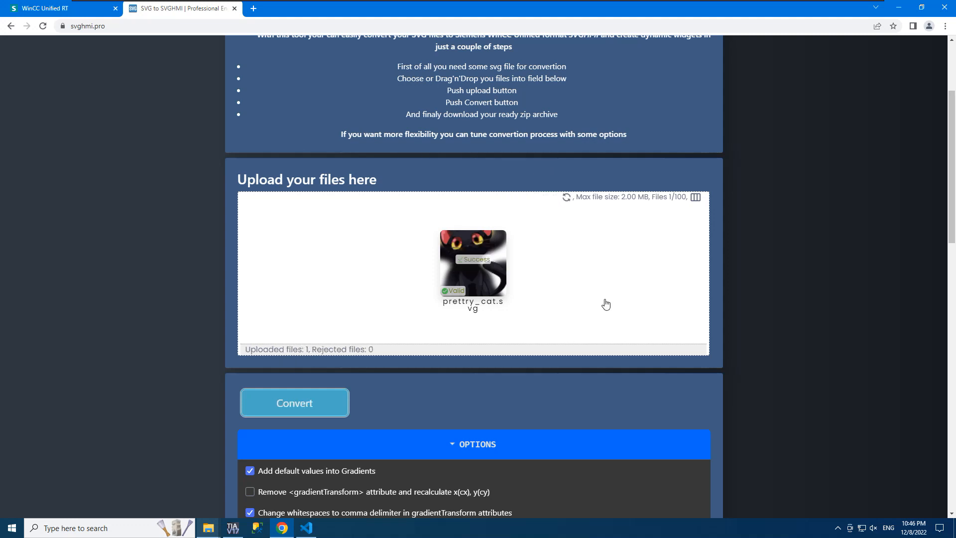
left_click(308, 409)
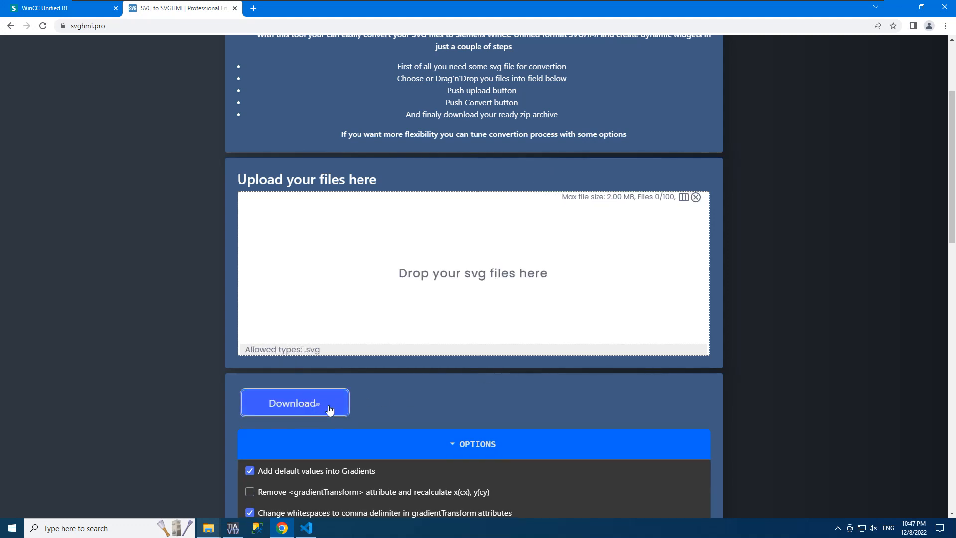
left_click(295, 405)
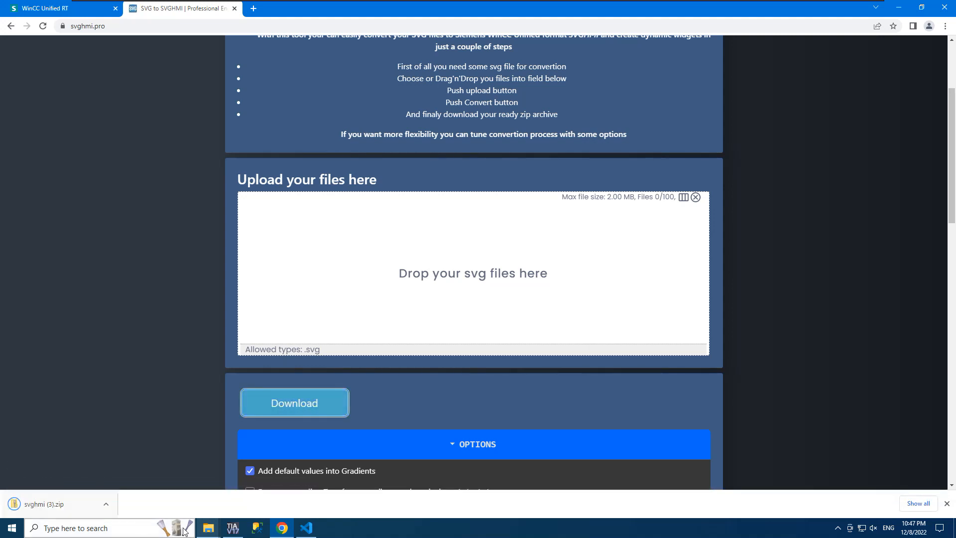
Open the downloaded svghmi (3).zip and copy prettry_cat.svghmi into the project's SvgControls folder
left_click(209, 528)
left_click(170, 478)
left_click(99, 497)
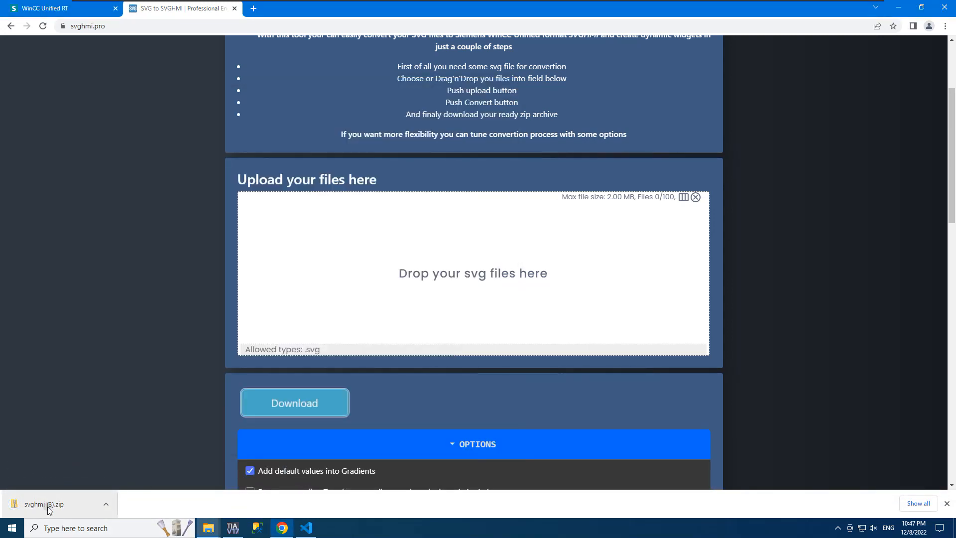
mouse_move(204, 526)
left_click(124, 476)
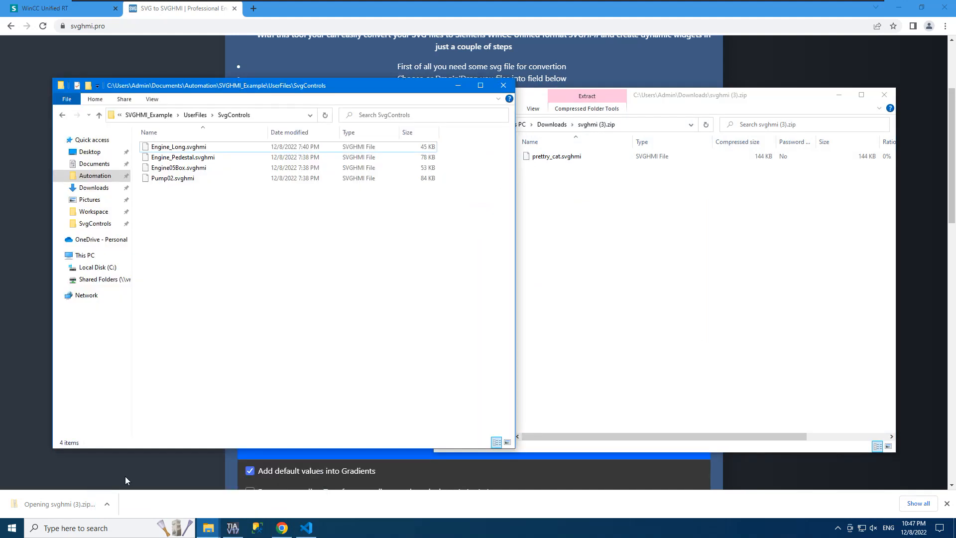
left_click(593, 159)
left_click(593, 160)
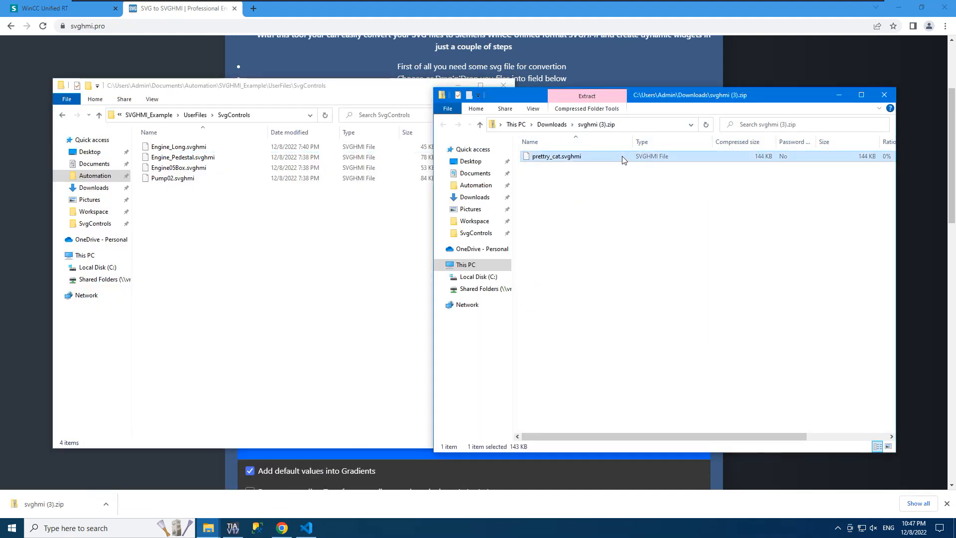
left_click_drag(624, 159, 203, 241)
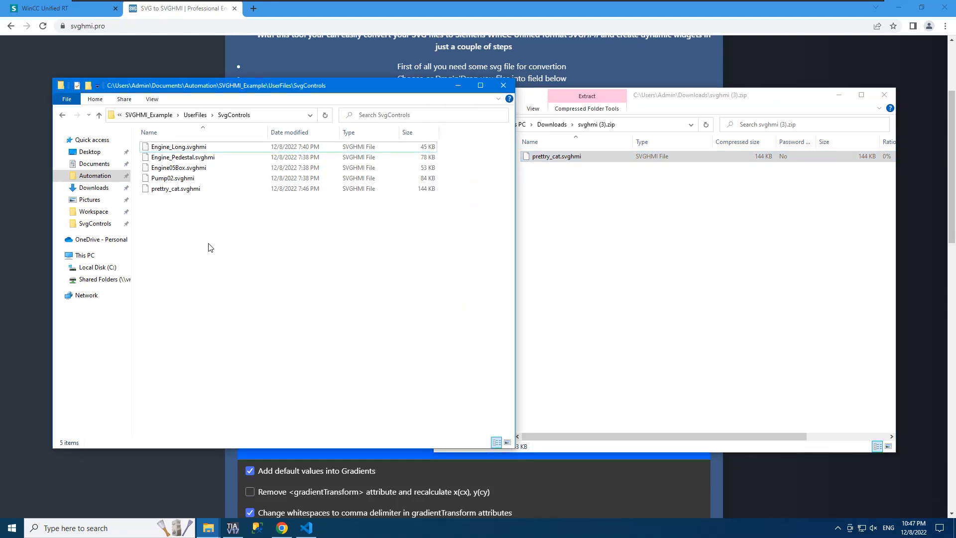
Switch to TIA Portal, refresh the dynamic widgets, and place an enlarged prettry_cat beside the pump on StartScreen
left_click(232, 529)
left_click(773, 153)
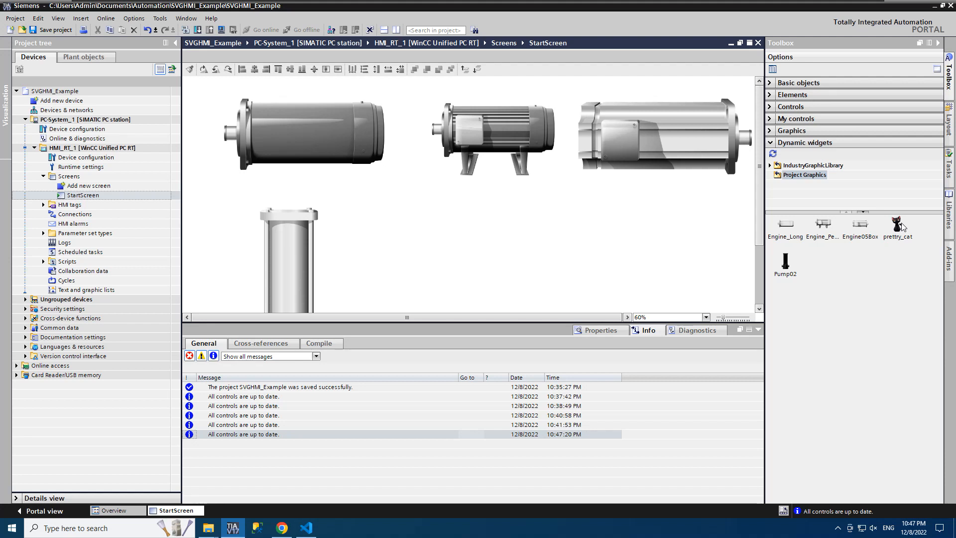
left_click_drag(903, 227, 504, 252)
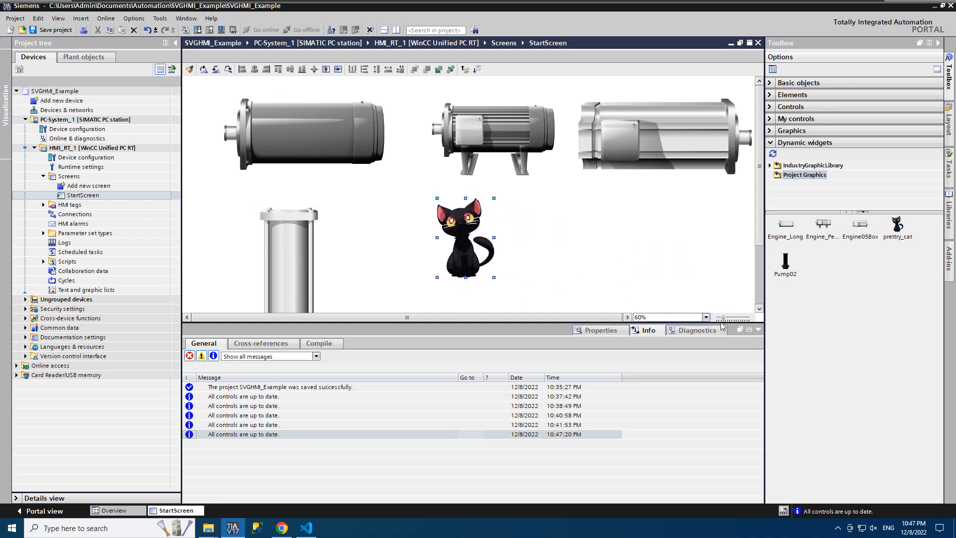
left_click(758, 329)
left_click_drag(495, 277, 546, 322)
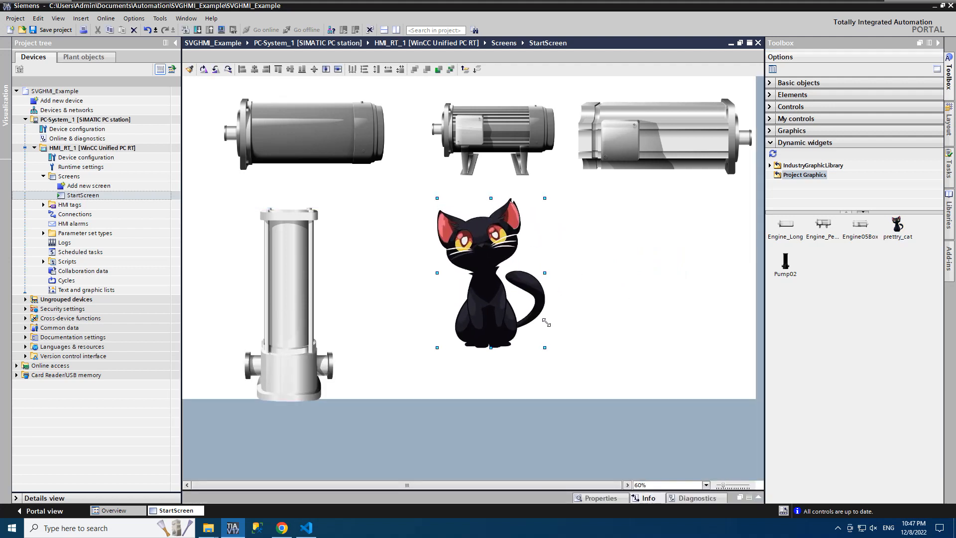
Open the cat widget's properties and set its BasicColor to red, 255, 0, 0
left_click(600, 498)
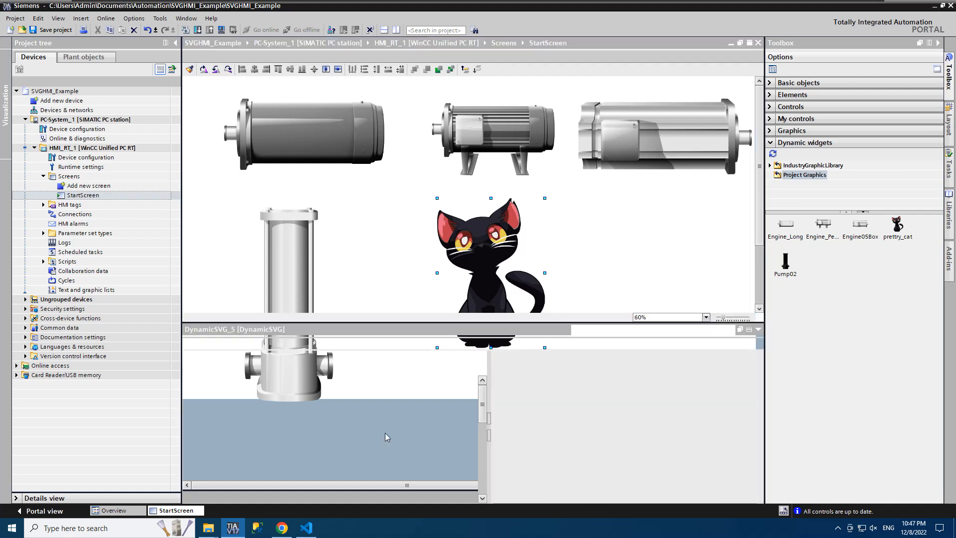
left_click(329, 437)
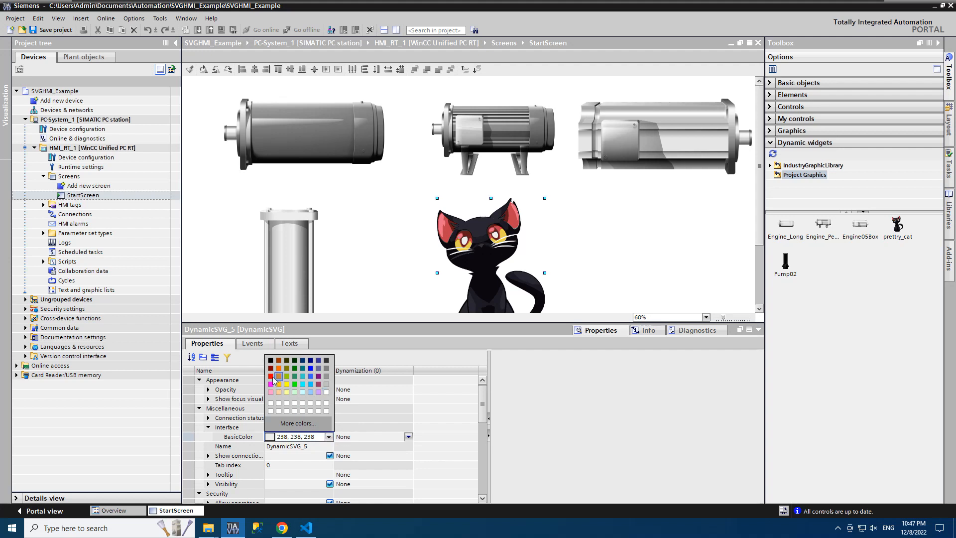
left_click(302, 409)
type("255, 0, 0")
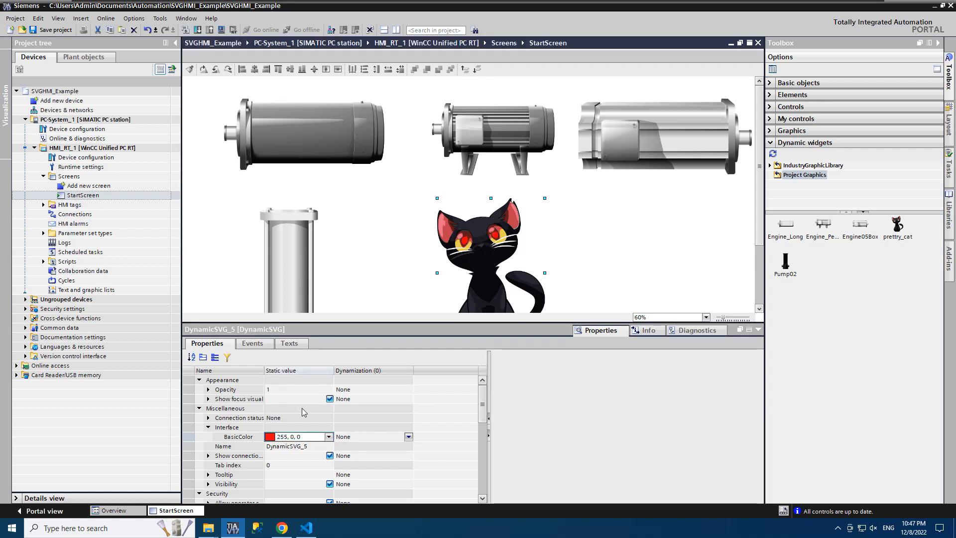
Try the BasicColor values 255, 255, 0 and 0, 0, 255 on the cat widget
left_click(328, 437)
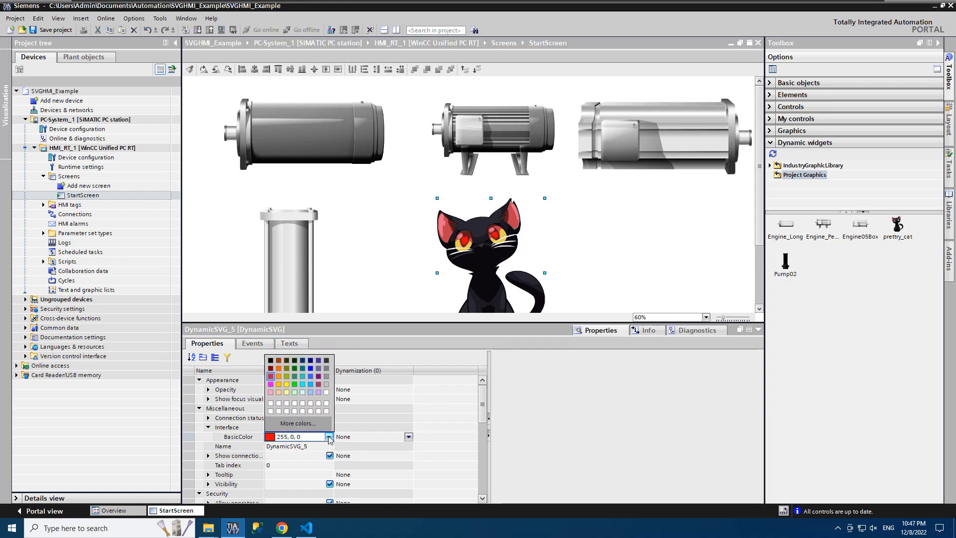
left_click(288, 386)
type("255, 255, 0")
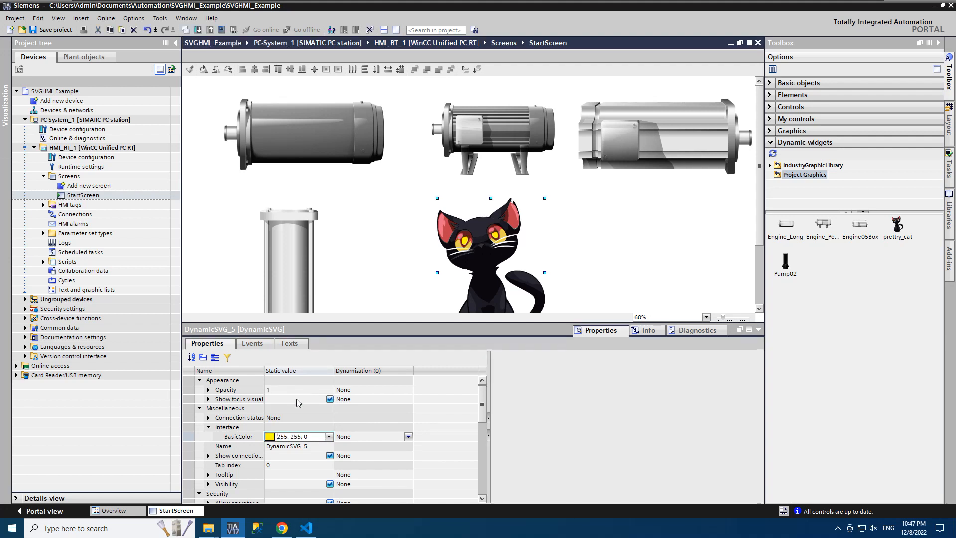
left_click(328, 437)
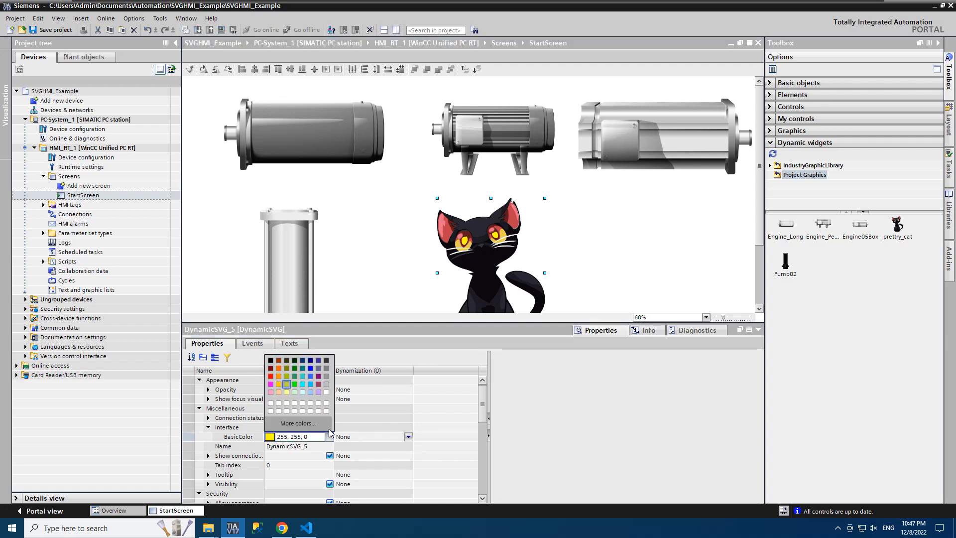
left_click(312, 371)
type("0, 0, 255")
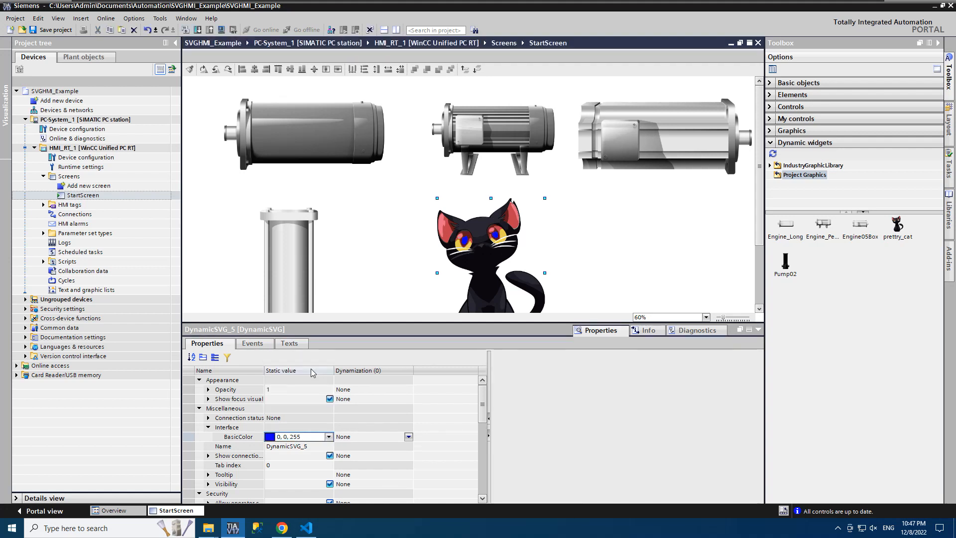
Set the cat widget's BasicColor to light blue, 153, 204, 255, undoing and reapplying the choice once
left_click(329, 437)
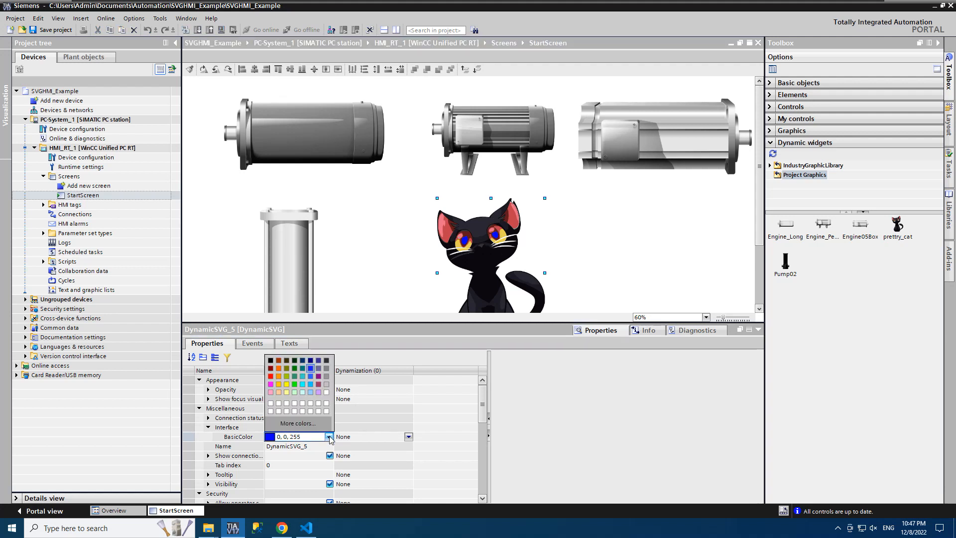
left_click(319, 404)
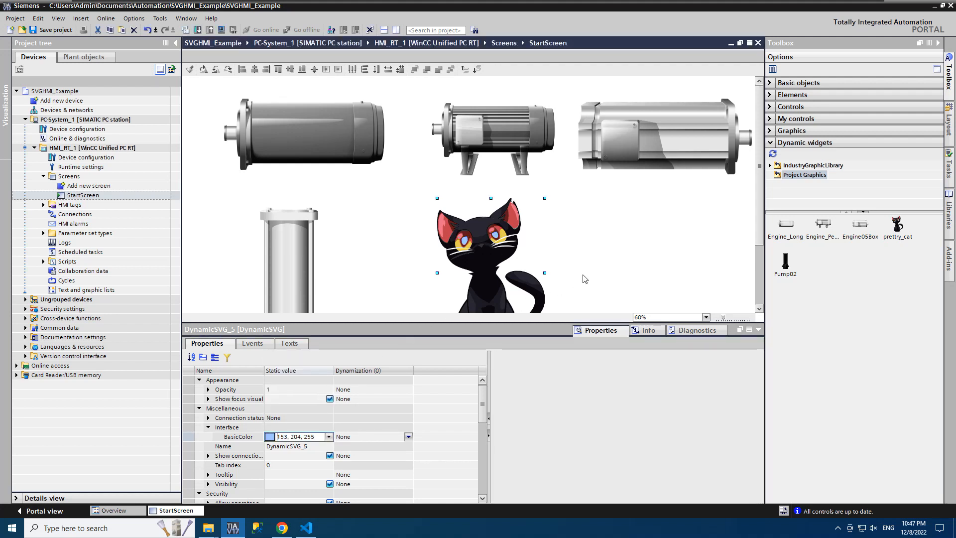
key("ctrl+z")
left_click(328, 436)
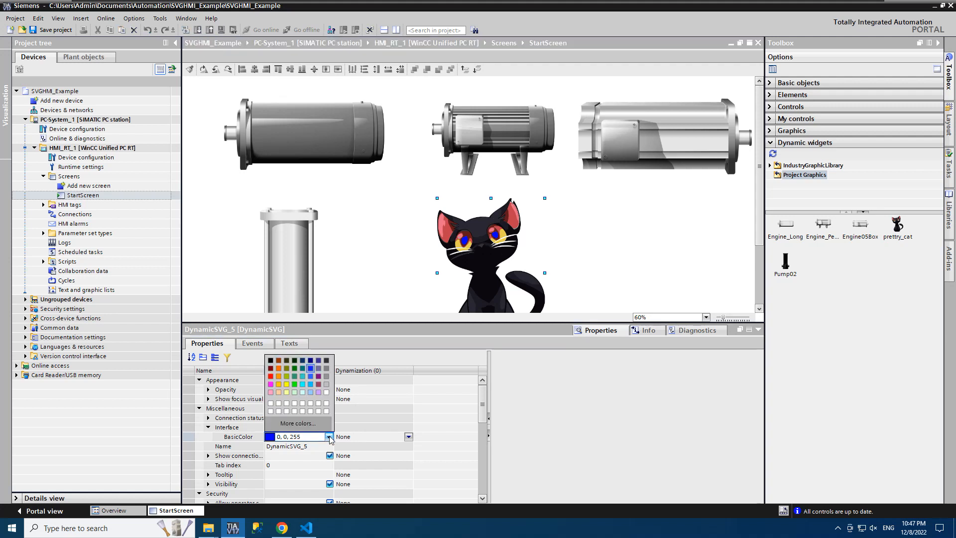
left_click(325, 410)
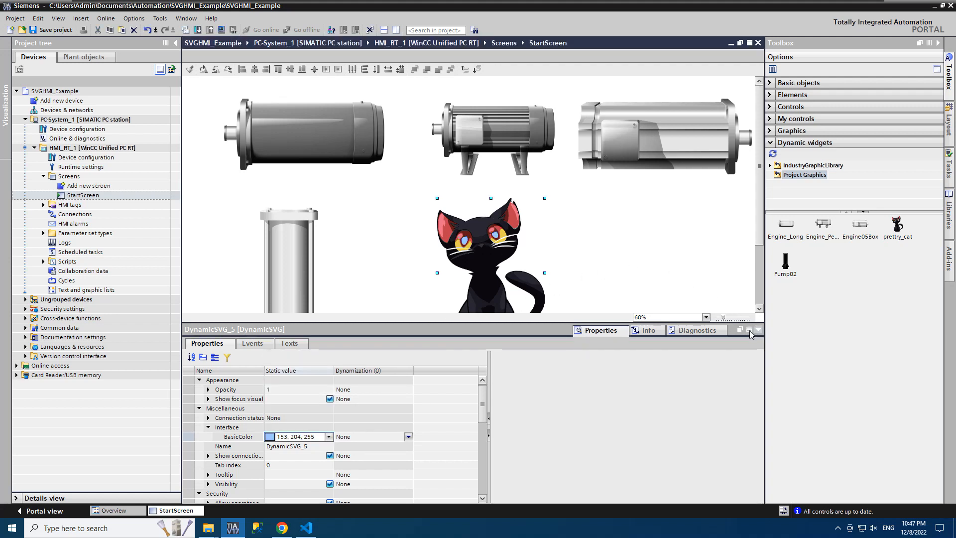
left_click(245, 440)
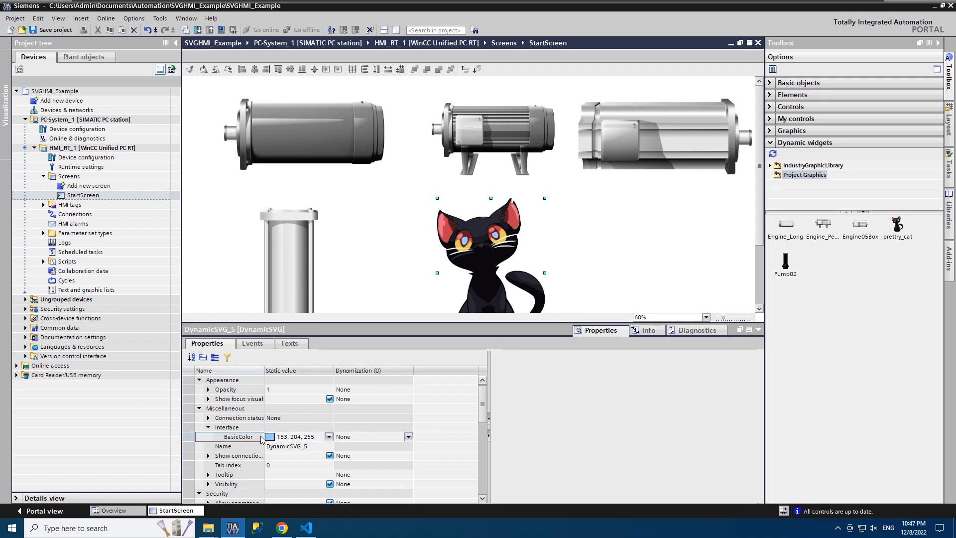